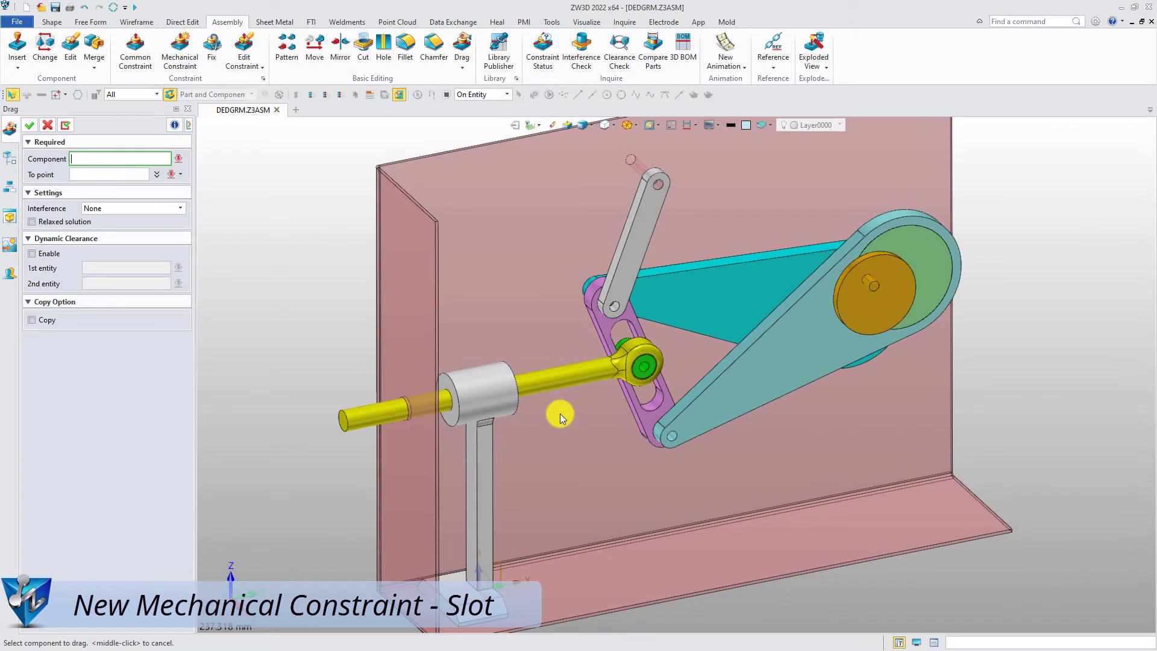
- Drag the yellow shaft and the pulley to test how the linkage moves
{"action": "left_click", "coordinate": [559, 392]}
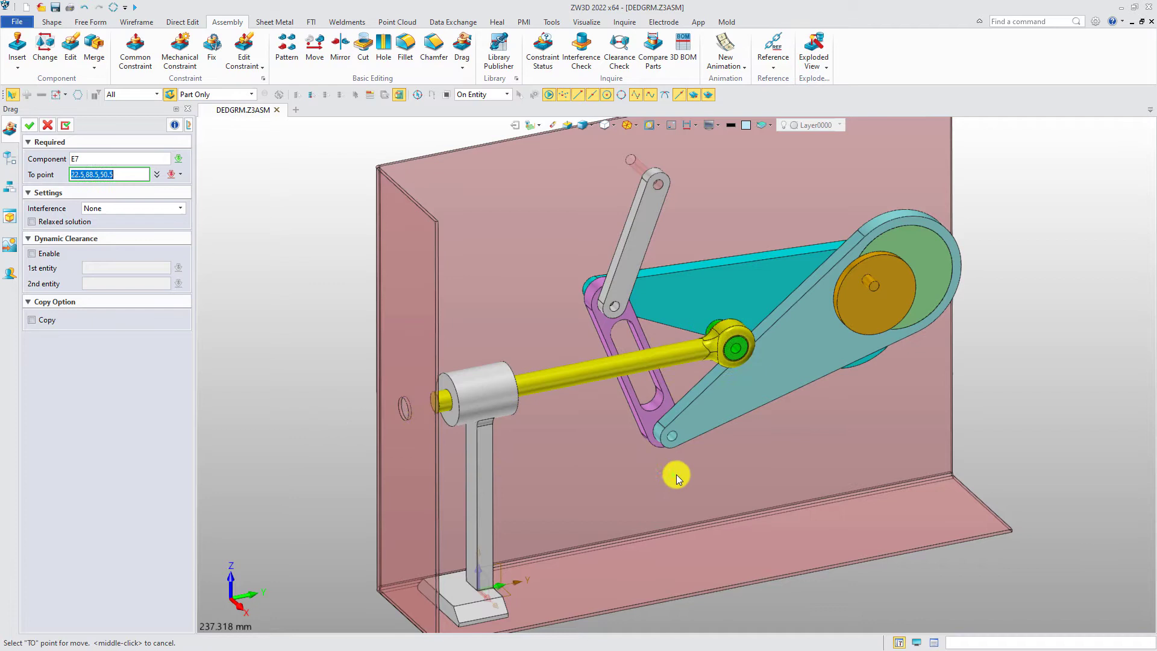
{"action": "left_click", "coordinate": [547, 476]}
{"action": "middle_click", "coordinate": [869, 449]}
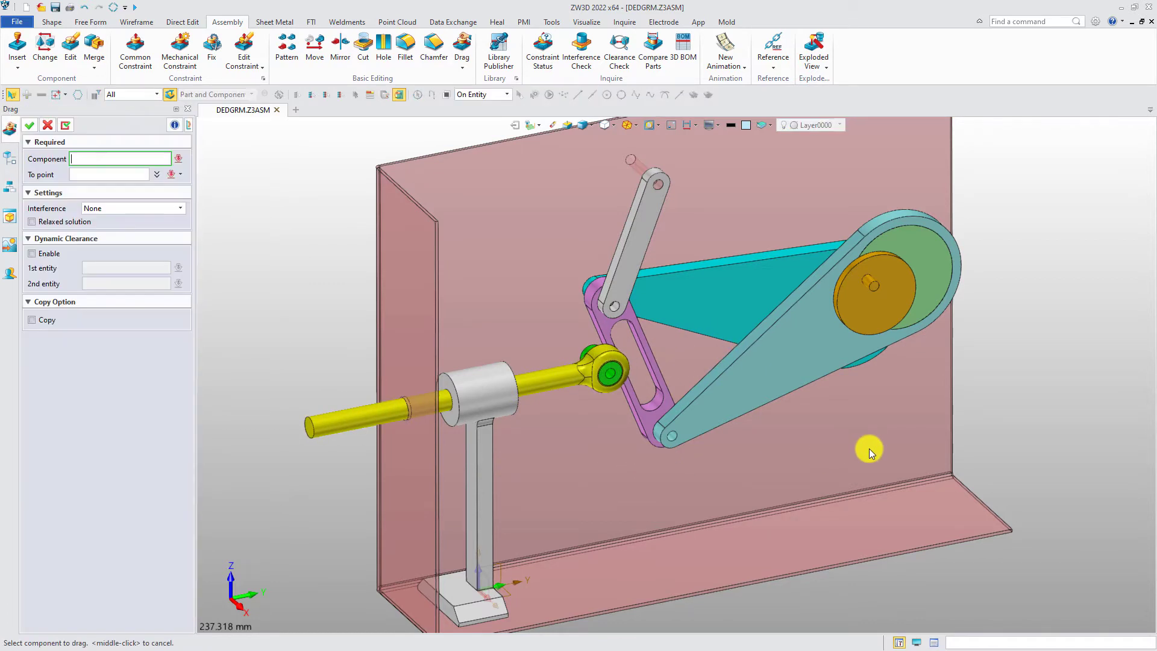
{"action": "left_click", "coordinate": [869, 305]}
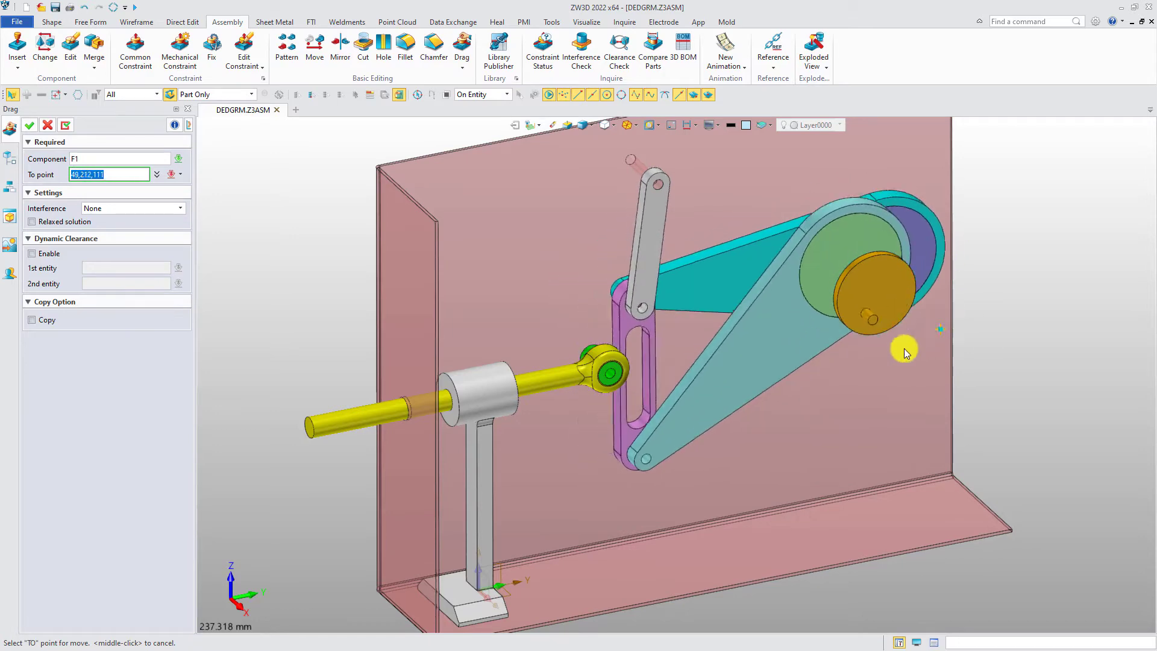
{"action": "middle_click", "coordinate": [554, 219]}
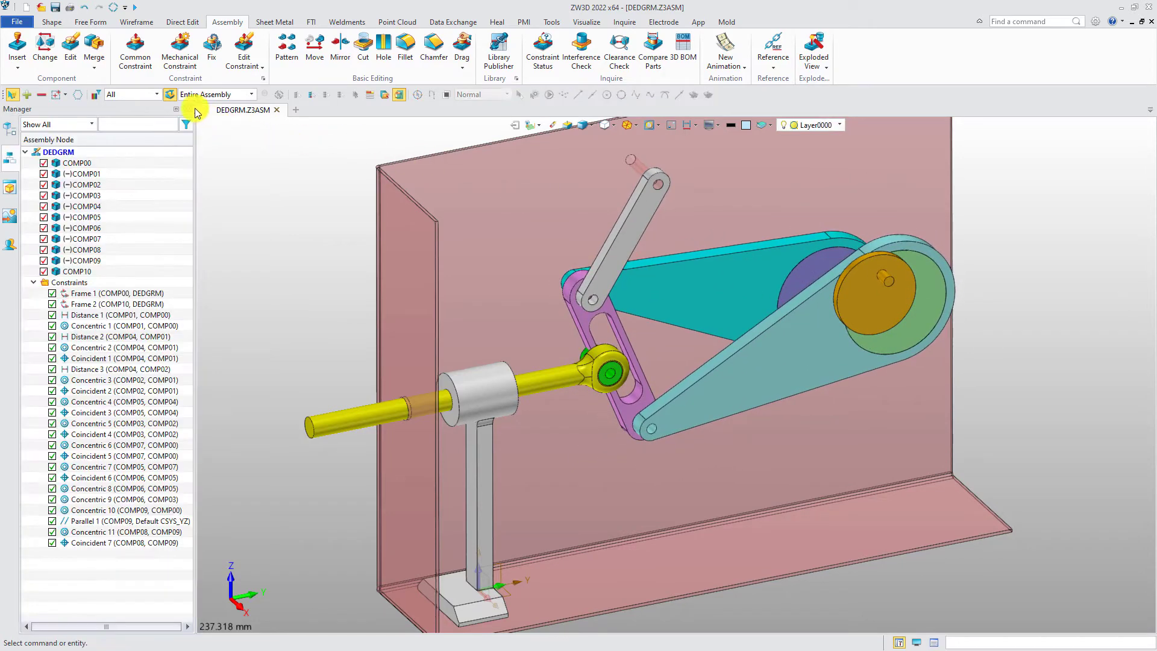
- Add Slot 3 between the rod end's boss and the purple link's slot faces, then drag to verify
{"action": "left_click", "coordinate": [180, 52]}
{"action": "right_click_drag", "start_coordinate": [486, 228], "coordinate": [525, 280]}
{"action": "scroll", "coordinate": [550, 356], "scroll_direction": "up", "scroll_amount": 5}
{"action": "left_click", "coordinate": [632, 361]}
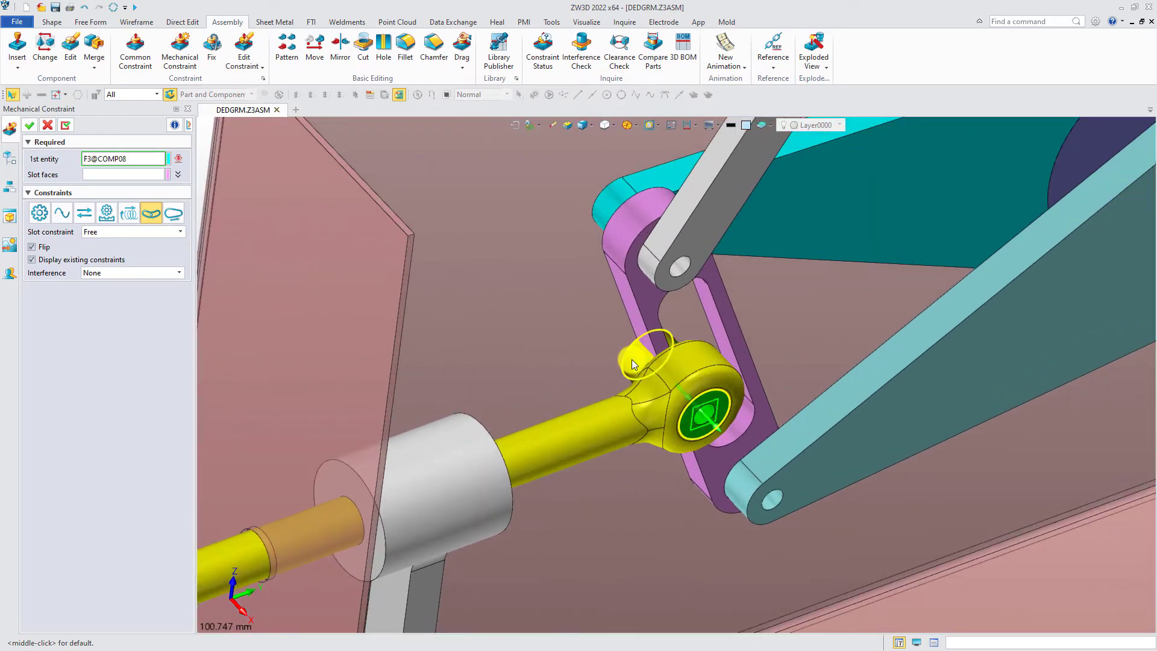
{"action": "left_click", "coordinate": [710, 313]}
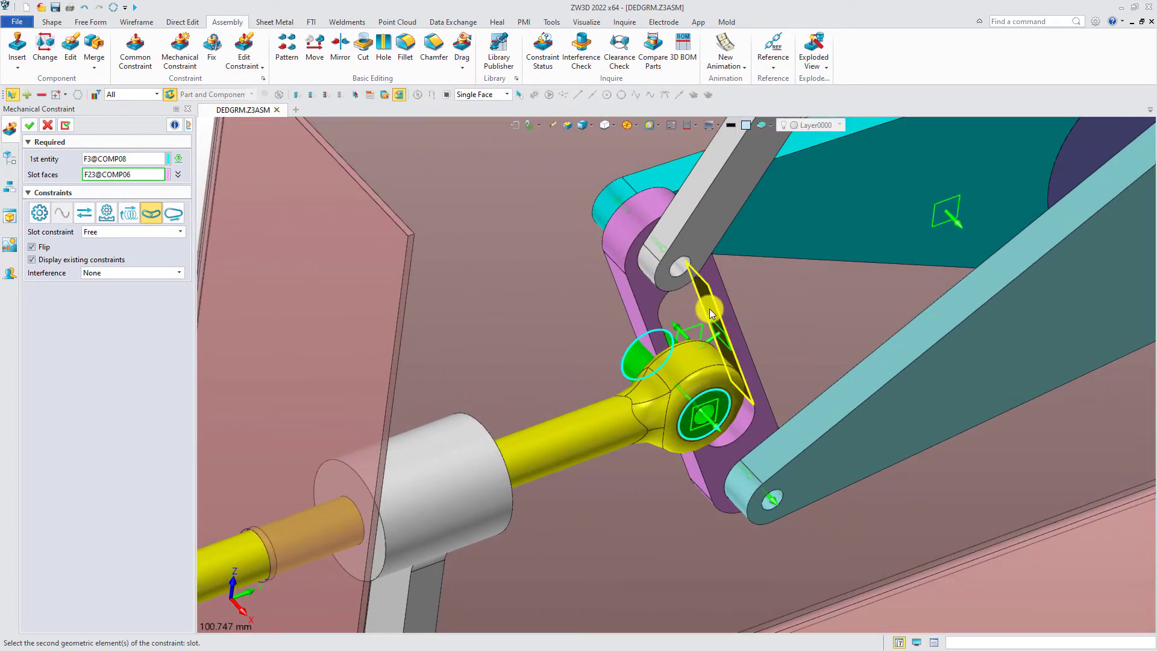
{"action": "middle_click", "coordinate": [710, 310]}
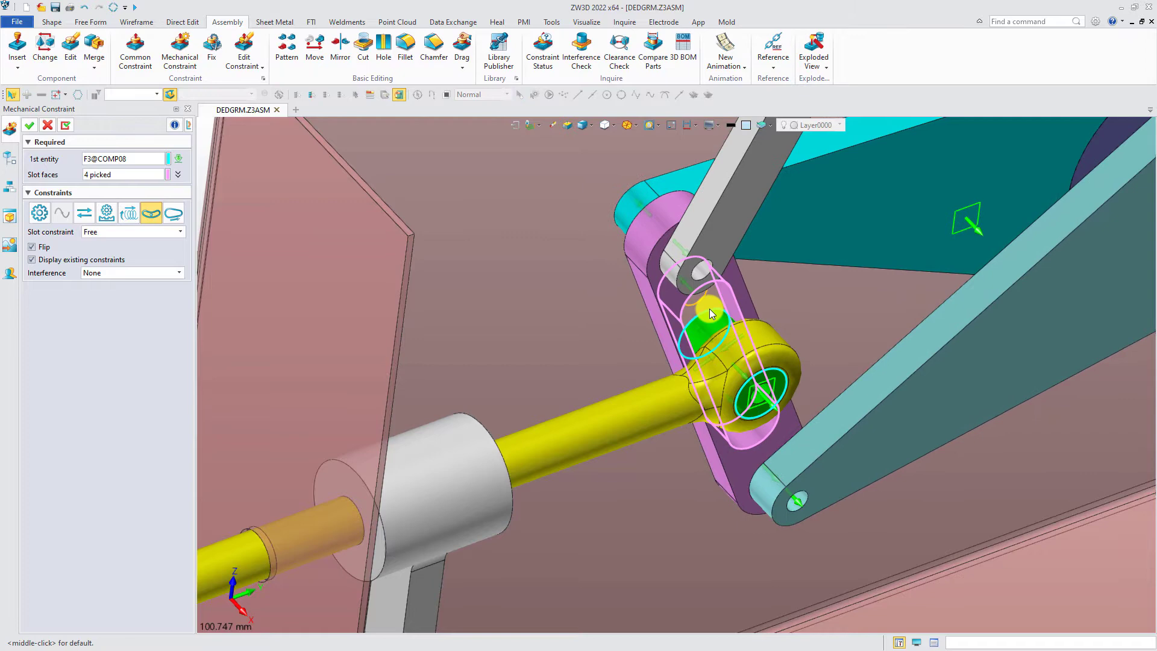
{"action": "left_click", "coordinate": [30, 125]}
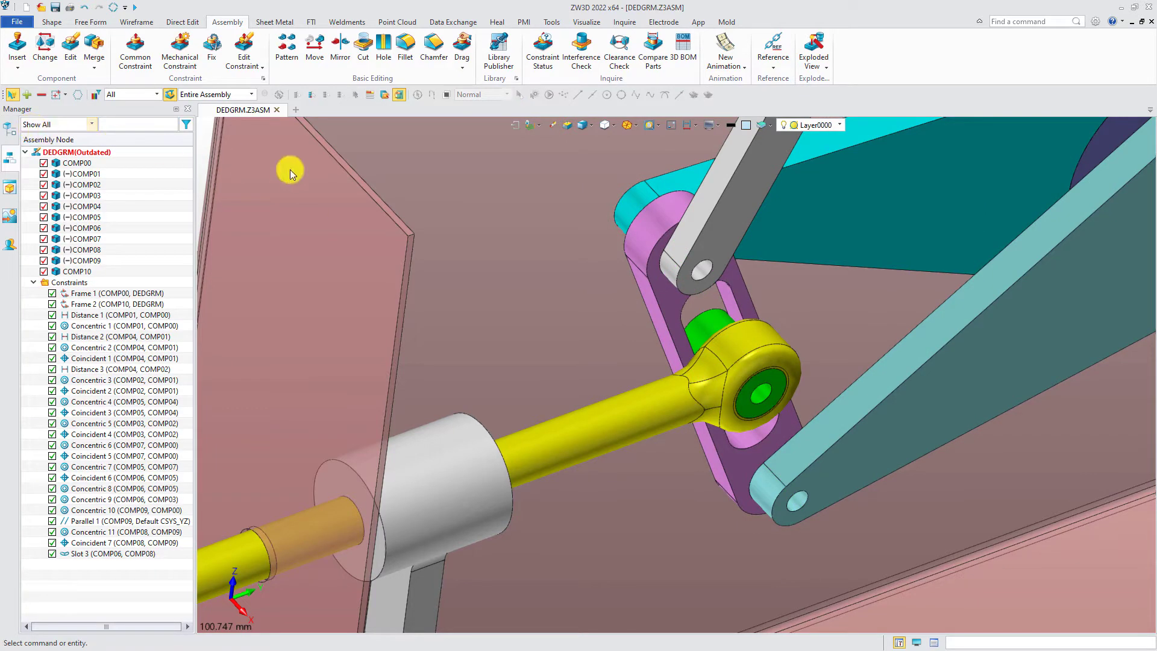
{"action": "key", "text": "ctrl+f"}
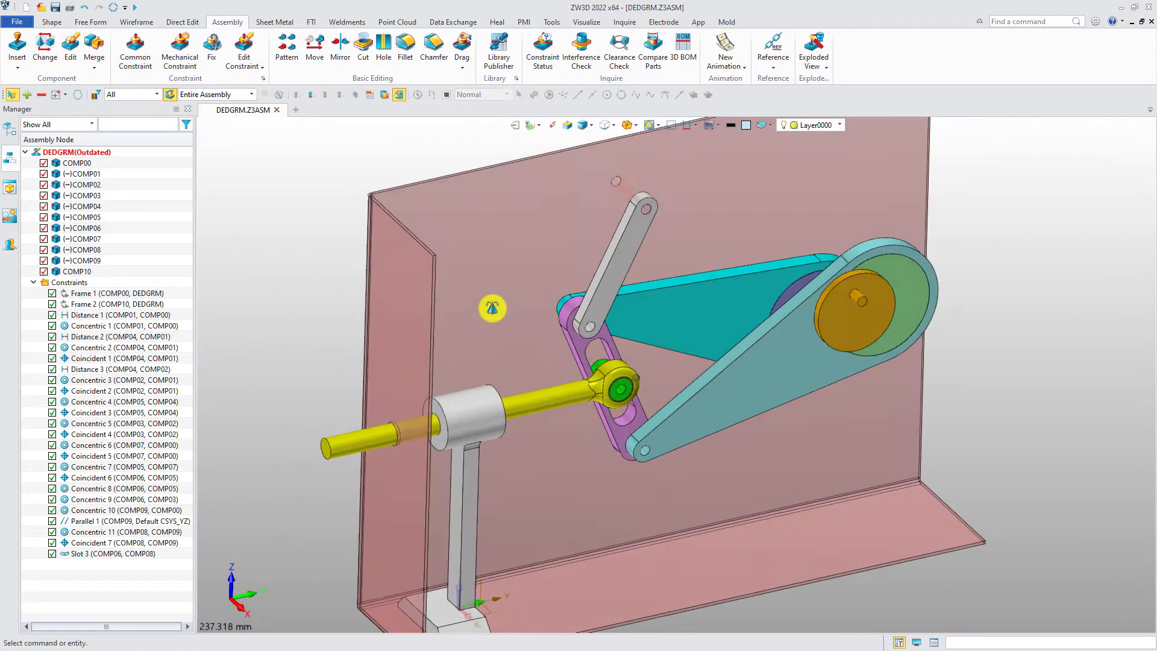
{"action": "left_click", "coordinate": [845, 288]}
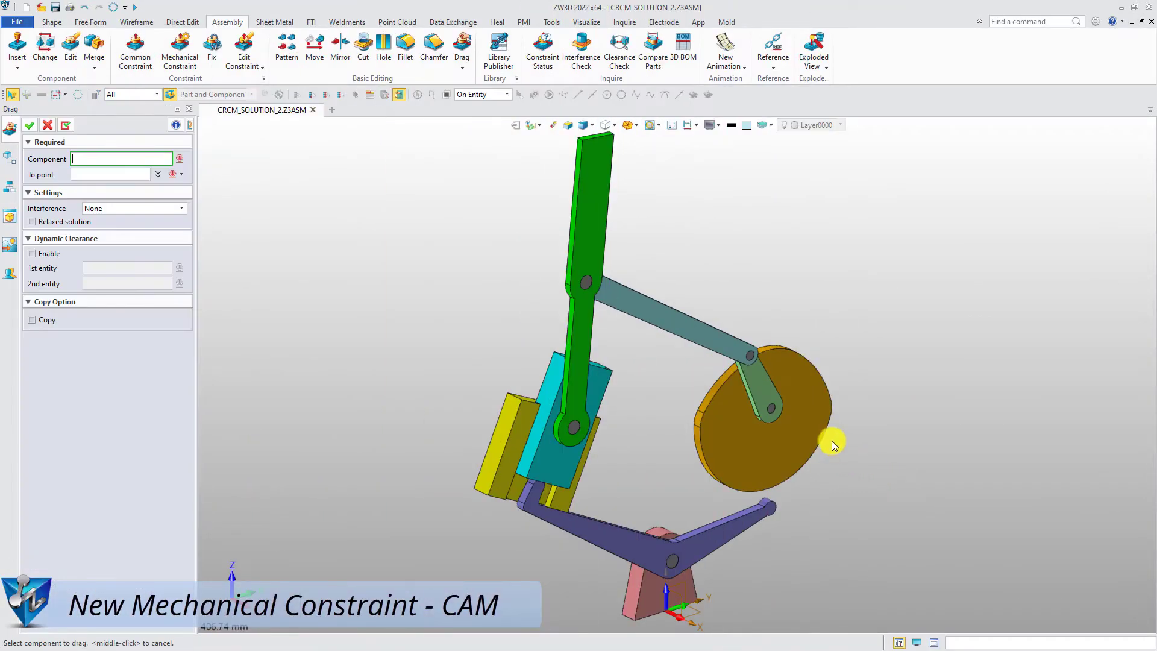
- Drag the orange cam and purple lever to check the mechanism's current motion
{"action": "left_click", "coordinate": [833, 444]}
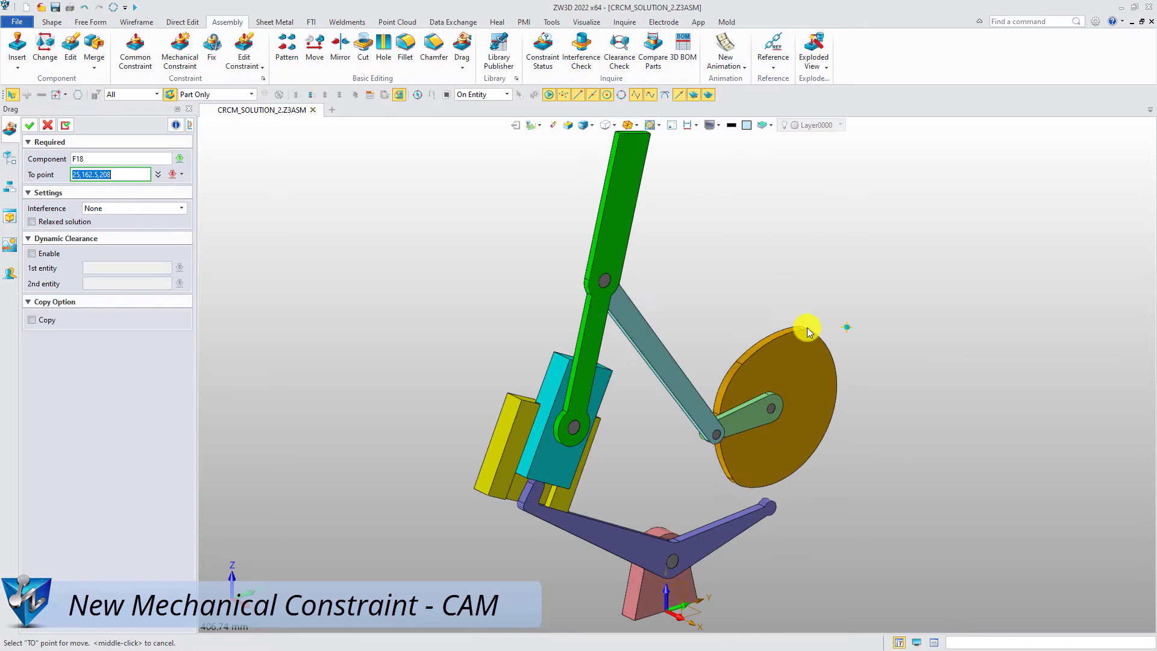
{"action": "middle_click", "coordinate": [870, 511]}
{"action": "middle_click", "coordinate": [814, 550]}
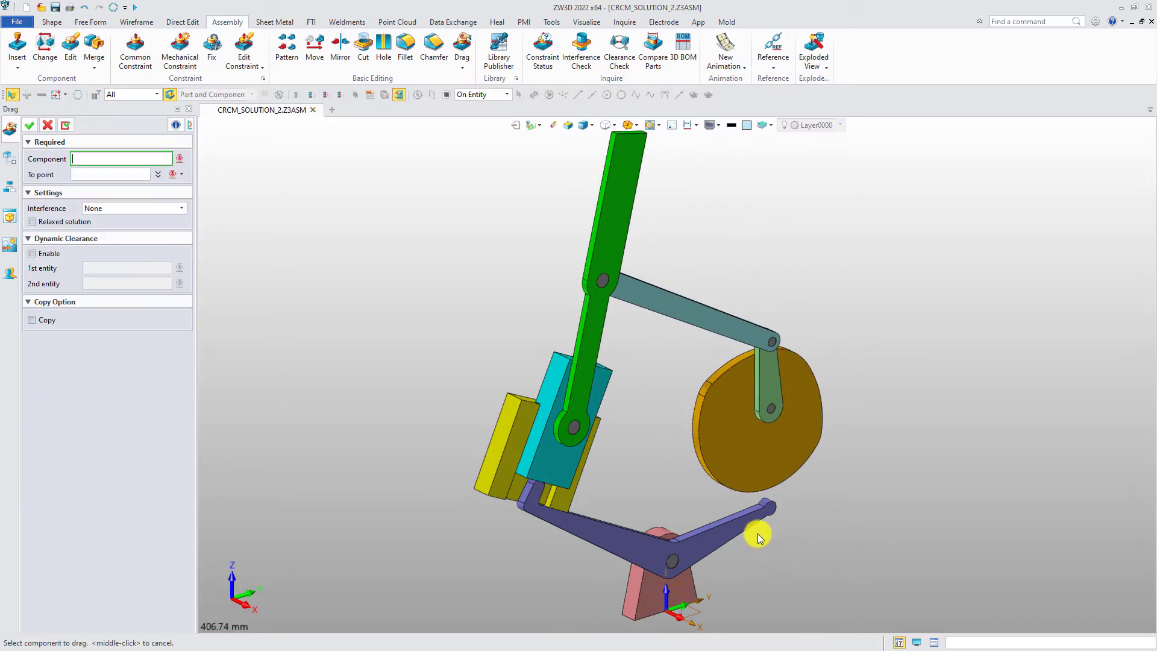
{"action": "left_click", "coordinate": [762, 530]}
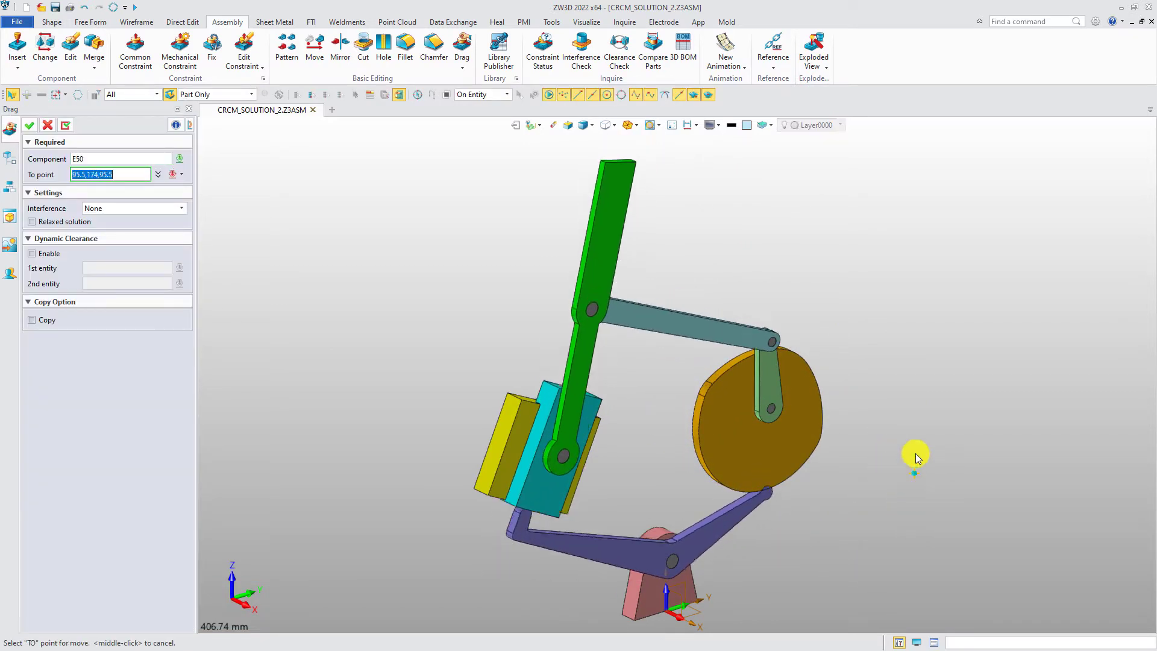
{"action": "middle_click", "coordinate": [920, 454]}
- Add Cam 3 with the lever's rounded end following the cam rim, then drag the cam to test
{"action": "left_click", "coordinate": [180, 45]}
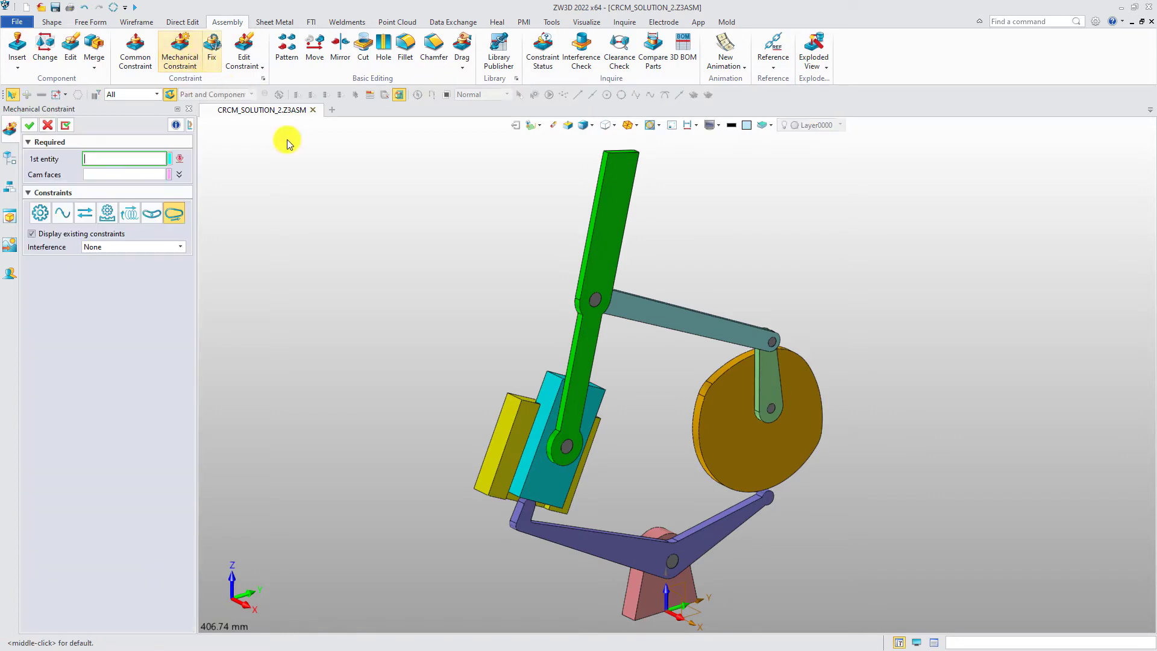
{"action": "scroll", "coordinate": [754, 514], "scroll_direction": "up", "scroll_amount": 5}
{"action": "left_click", "coordinate": [721, 440]}
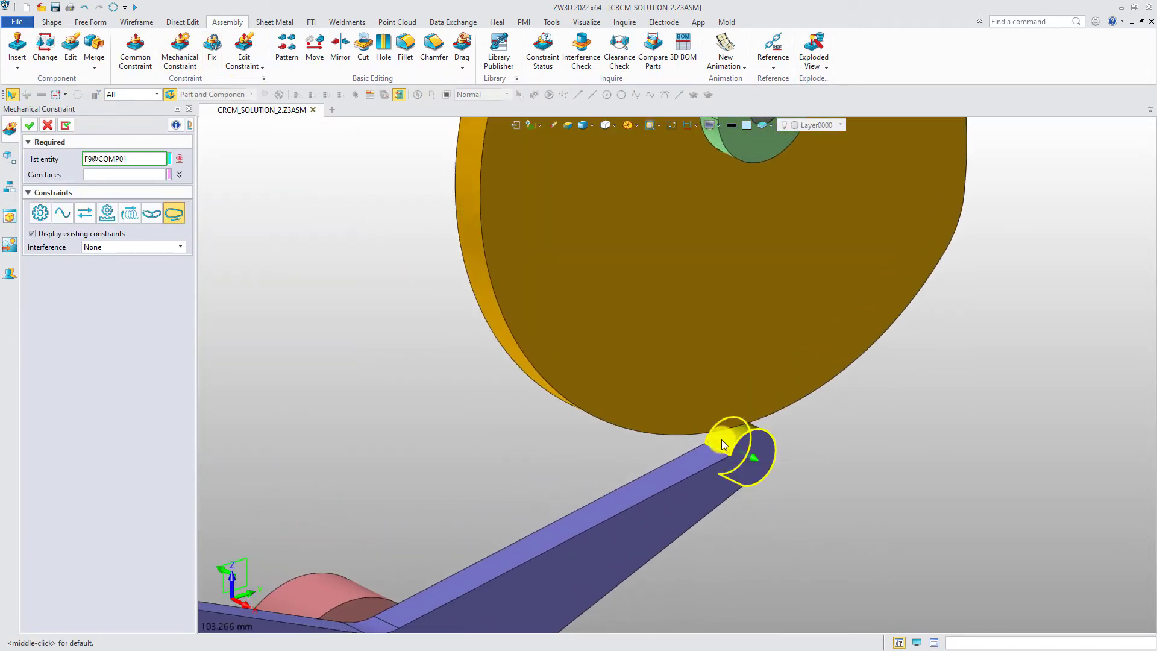
{"action": "left_click", "coordinate": [483, 303]}
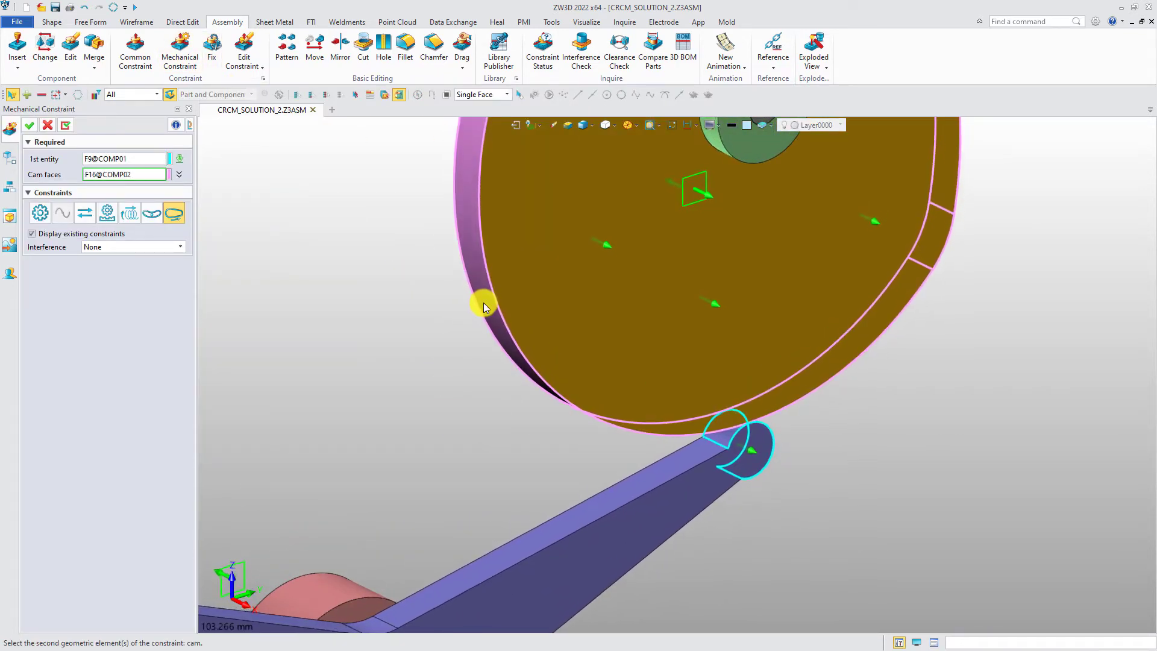
{"action": "scroll", "coordinate": [484, 303], "scroll_direction": "down", "scroll_amount": 5}
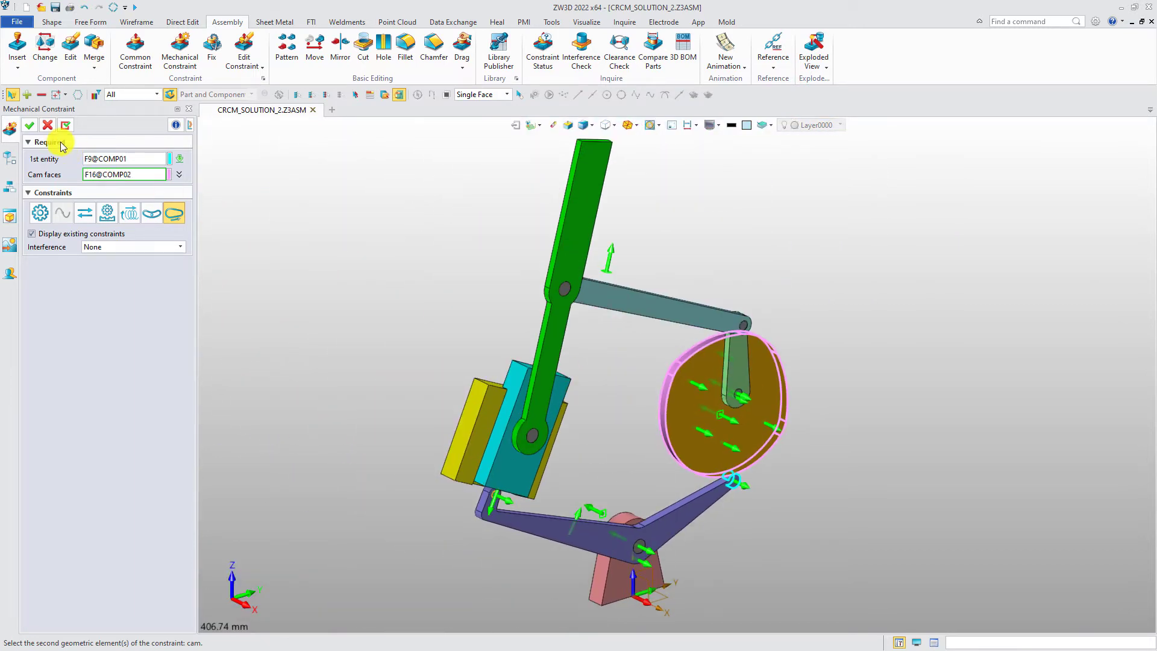
{"action": "left_click", "coordinate": [30, 126]}
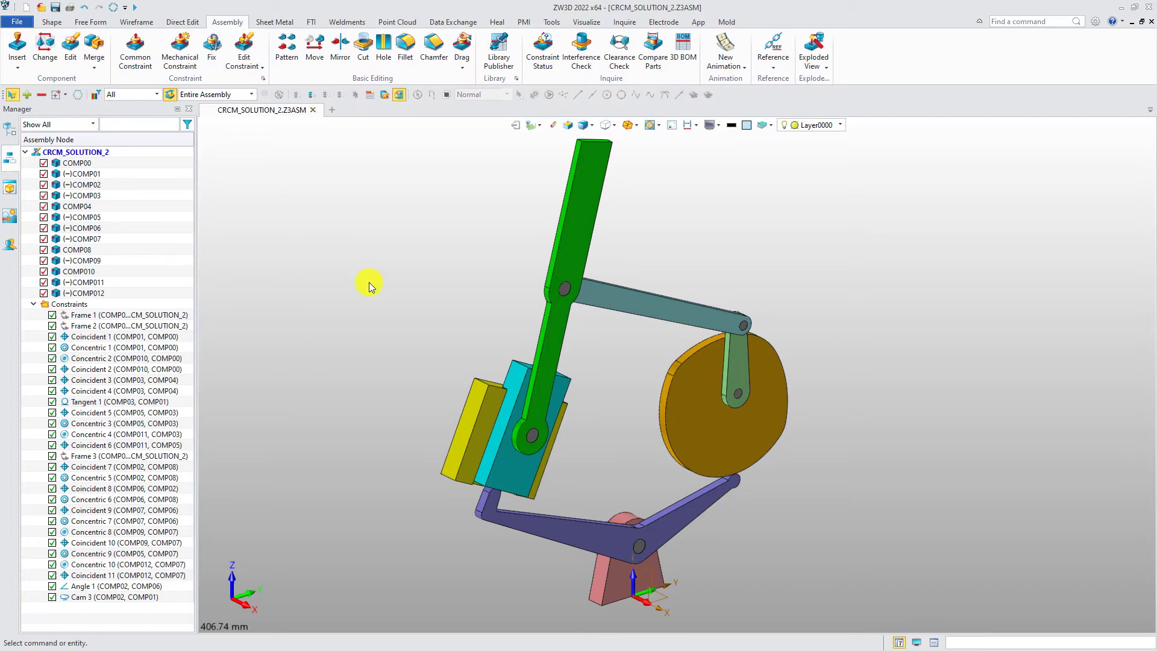
{"action": "left_click", "coordinate": [779, 419]}
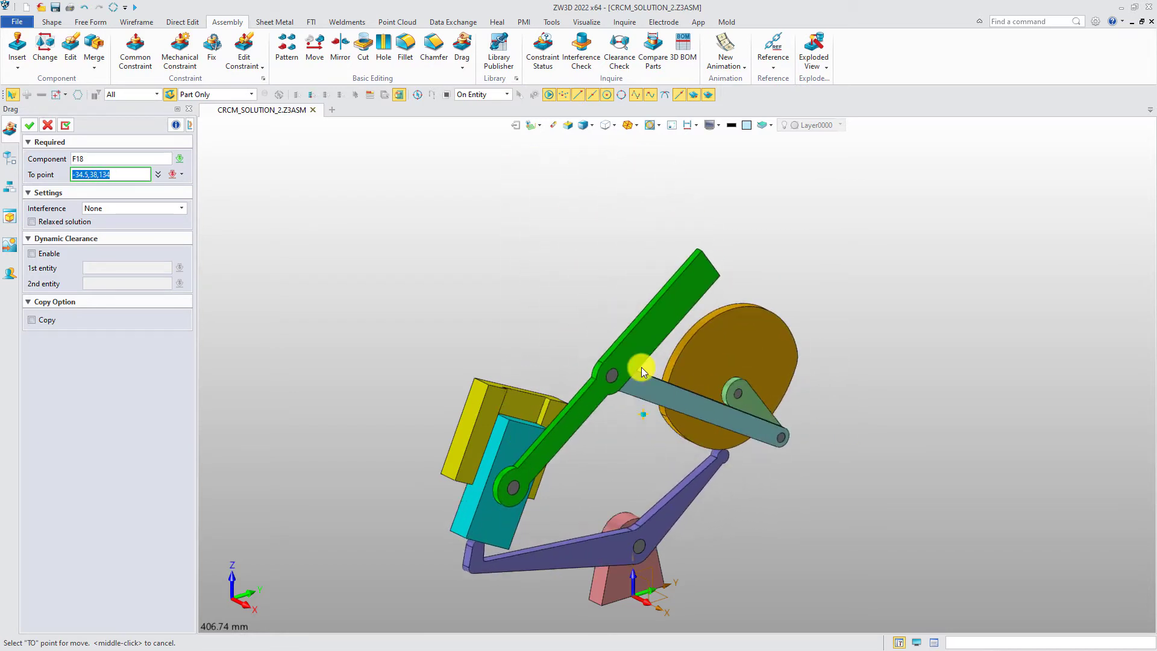
- Orbit the Motion_R26 assembly and start redefining the Concentric 6 constraint
{"action": "middle_click", "coordinate": [877, 458]}
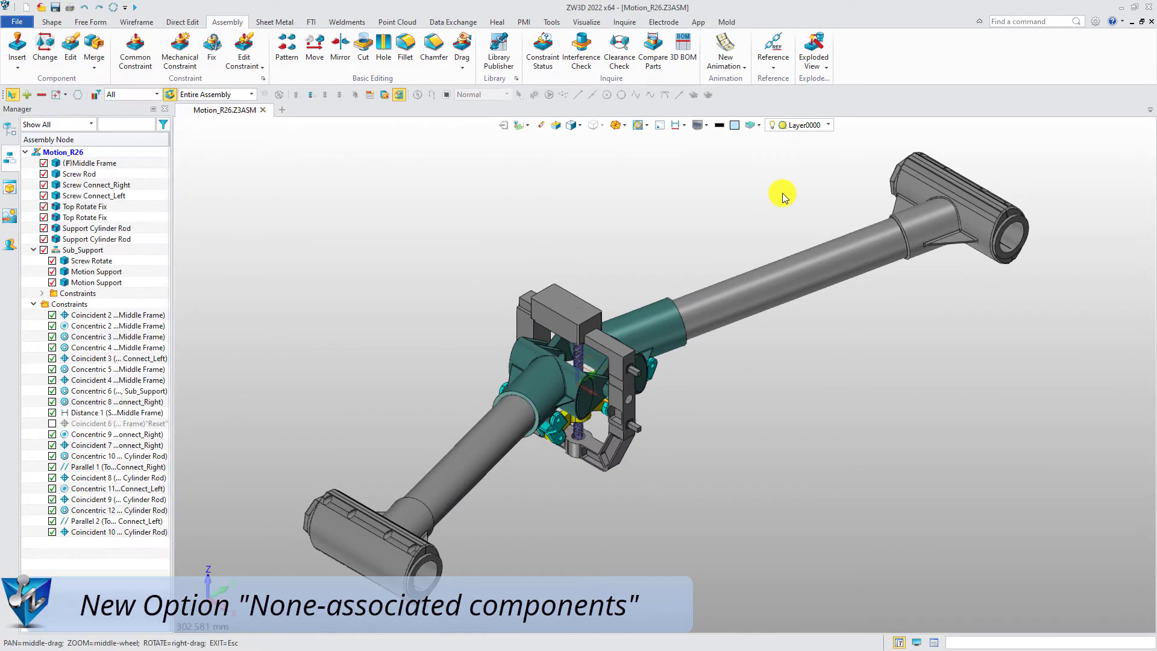
{"action": "right_click_drag", "start_coordinate": [782, 198], "coordinate": [188, 289]}
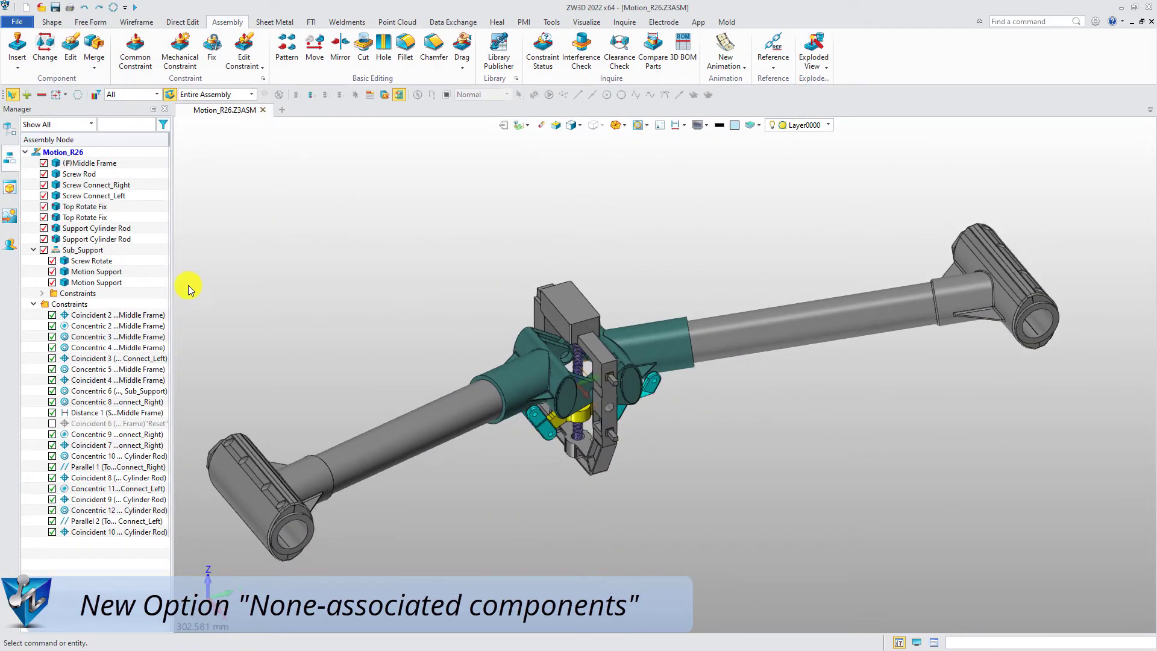
{"action": "left_click", "coordinate": [115, 391]}
{"action": "right_click", "coordinate": [123, 391]}
{"action": "left_click", "coordinate": [154, 397]}
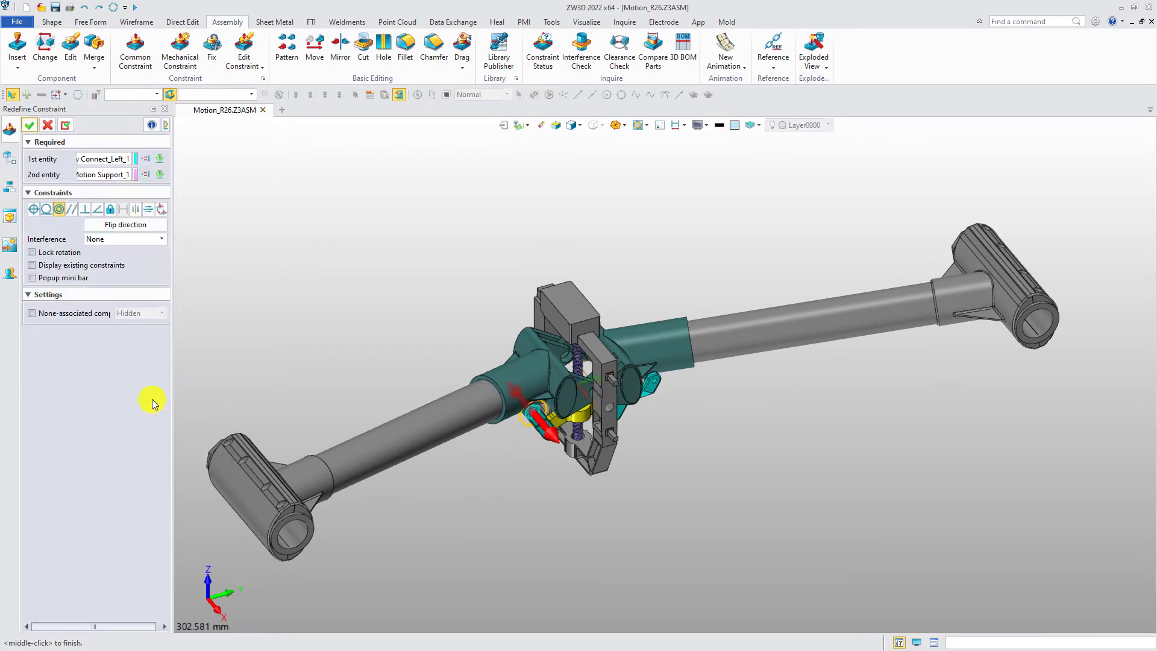
- Zoom into the central joint, untick None-associated (Hidden), and finish the redefinition
{"action": "left_click_drag", "start_coordinate": [425, 318], "coordinate": [772, 499]}
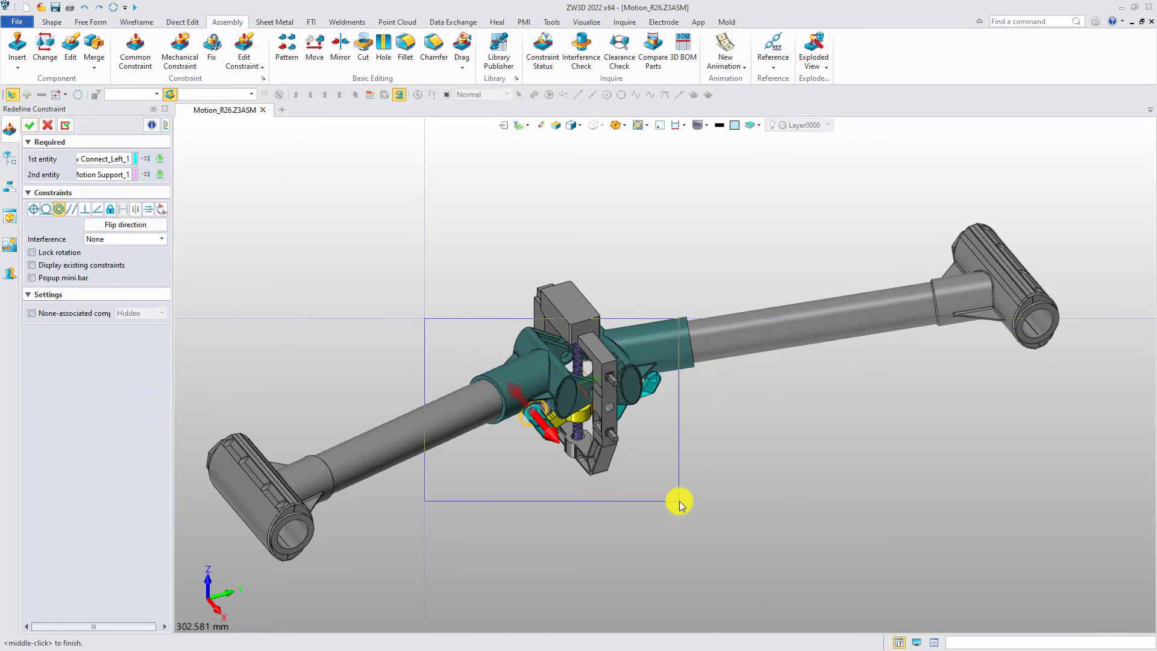
{"action": "left_click_drag", "start_coordinate": [679, 503], "coordinate": [678, 502]}
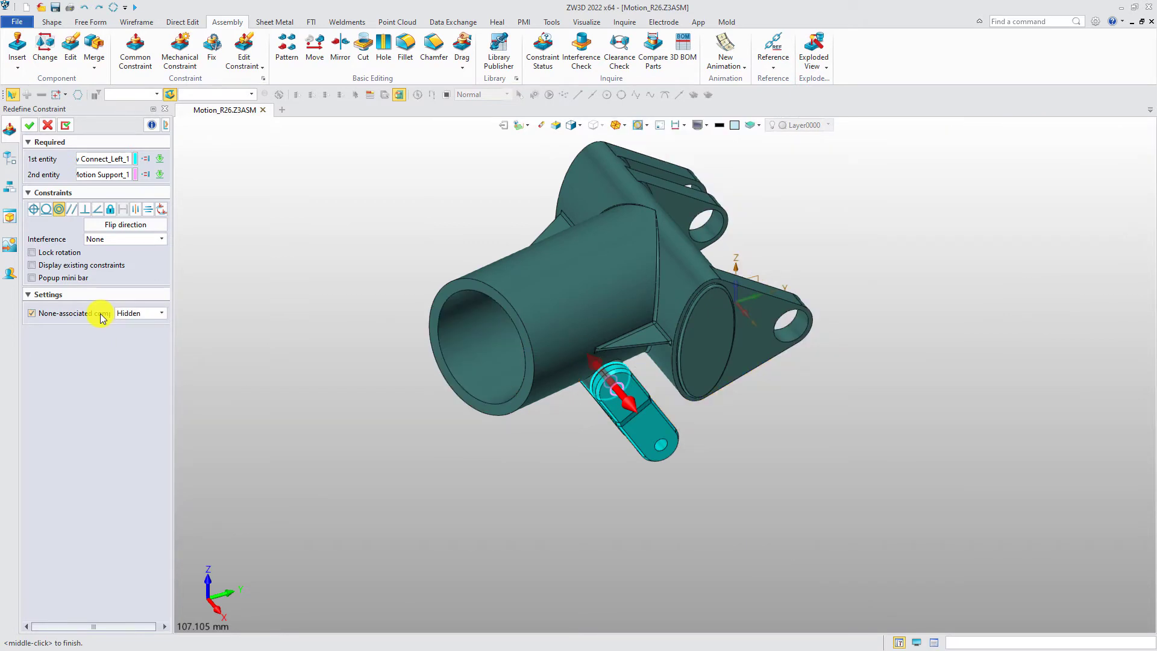
{"action": "left_click", "coordinate": [32, 313]}
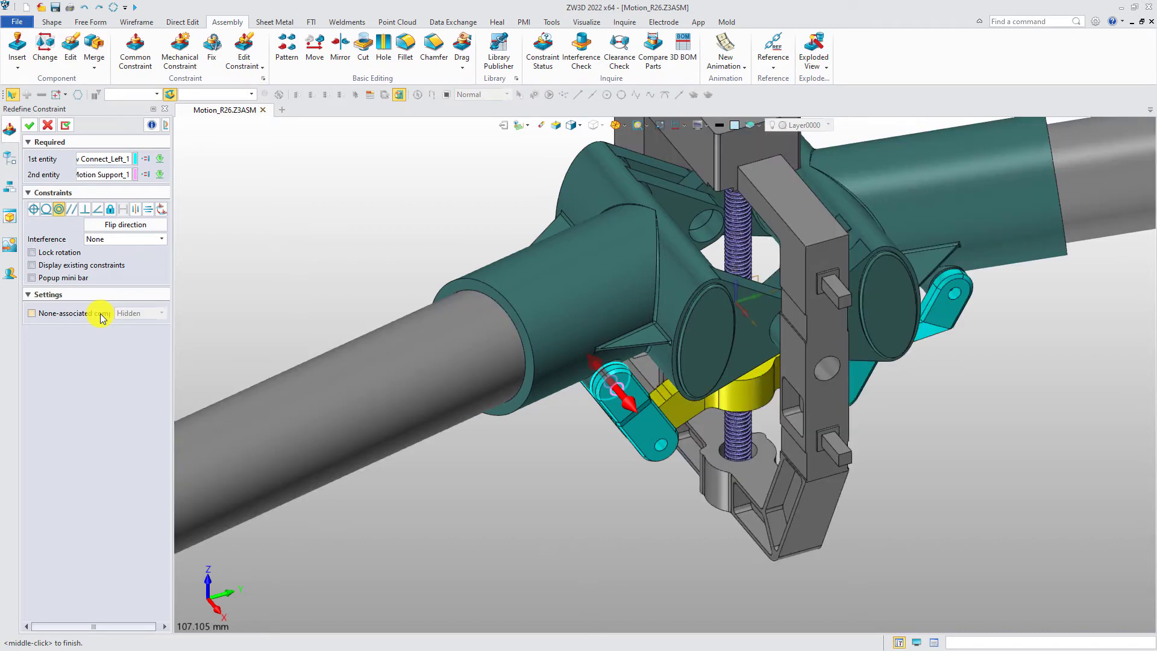
{"action": "left_click", "coordinate": [29, 124]}
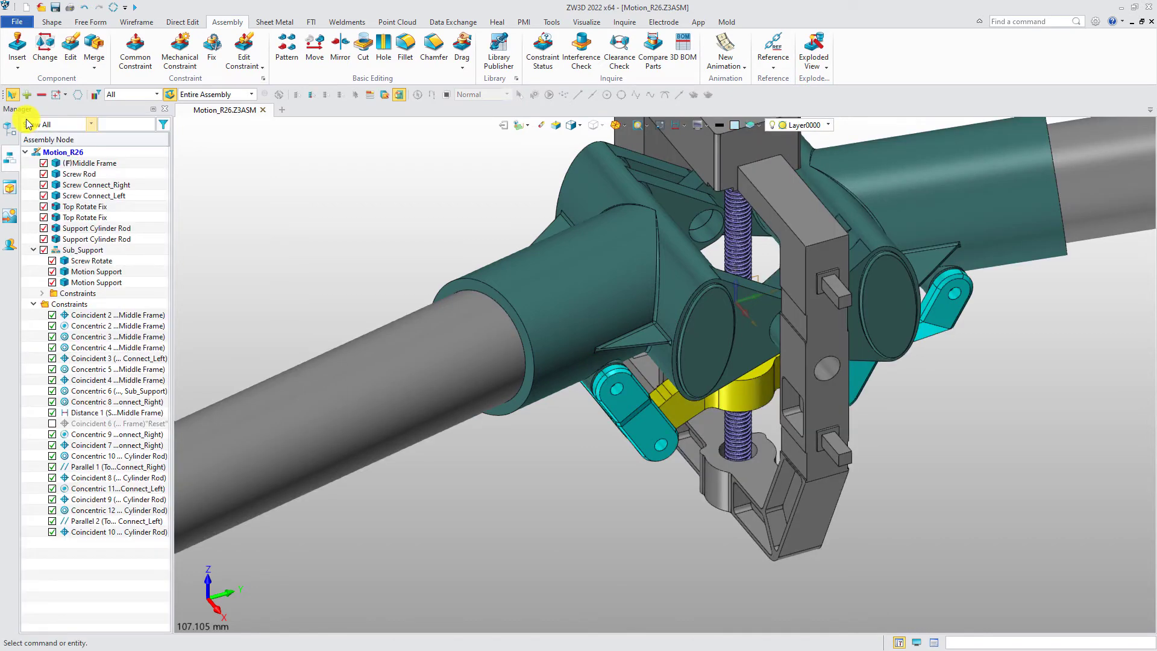
- Widen the assembly tree and add Layer, Color and Display Mode columns via Attributes Manager
{"action": "left_click_drag", "start_coordinate": [172, 166], "coordinate": [320, 186]}
{"action": "right_click", "coordinate": [286, 141]}
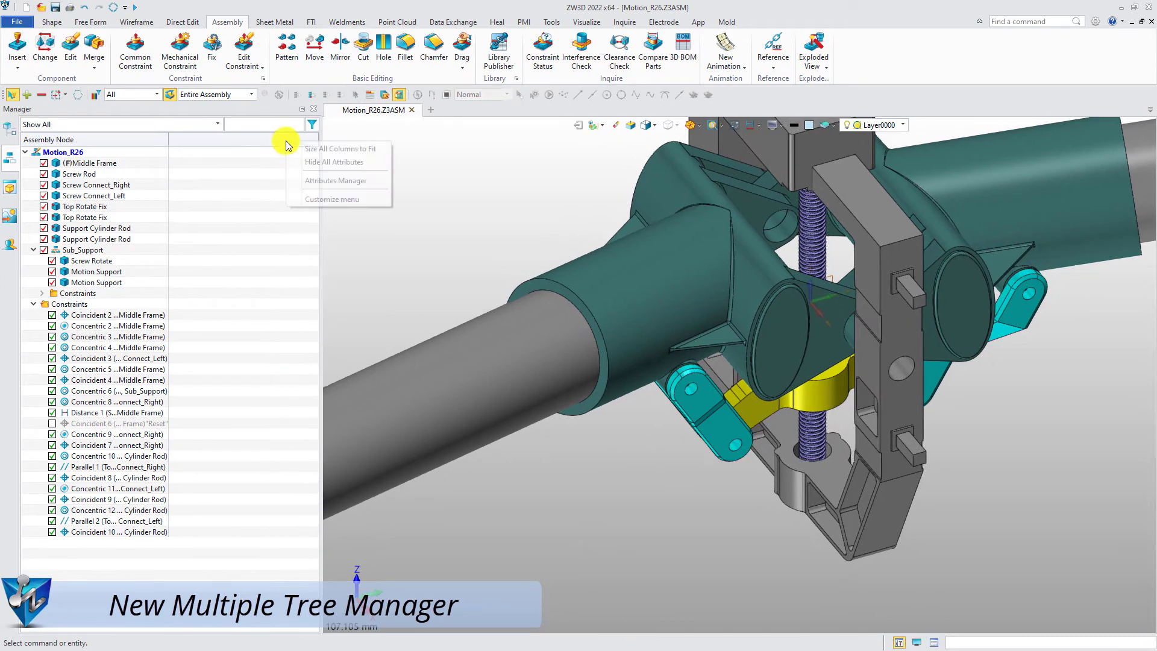
{"action": "left_click", "coordinate": [325, 181]}
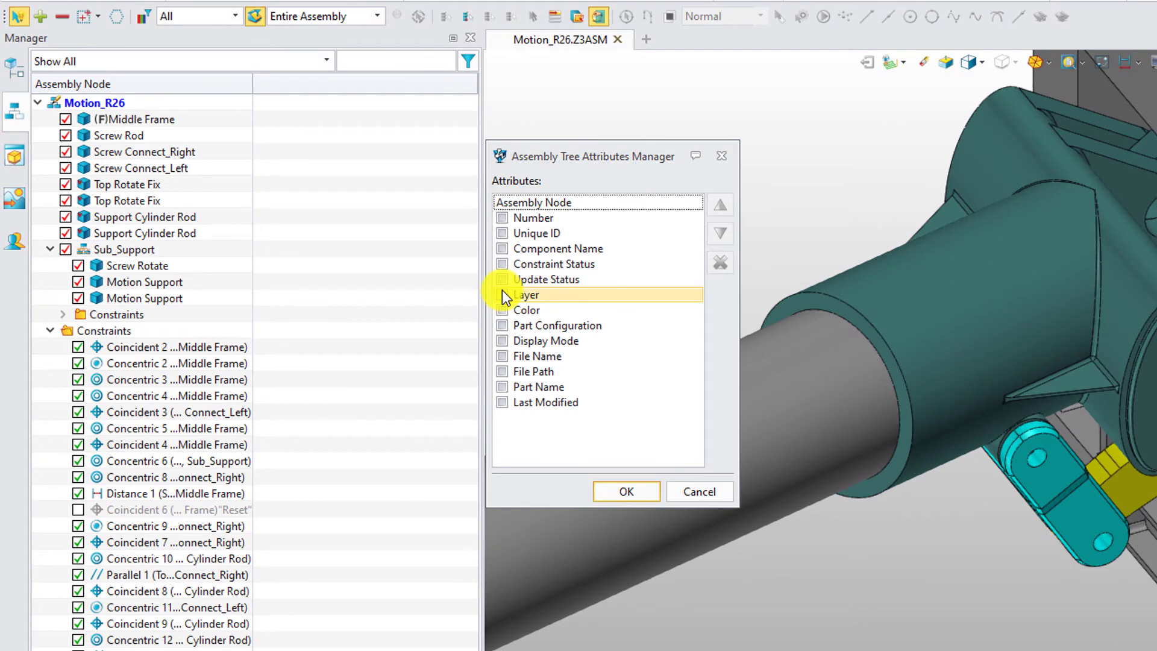
{"action": "left_click", "coordinate": [504, 296]}
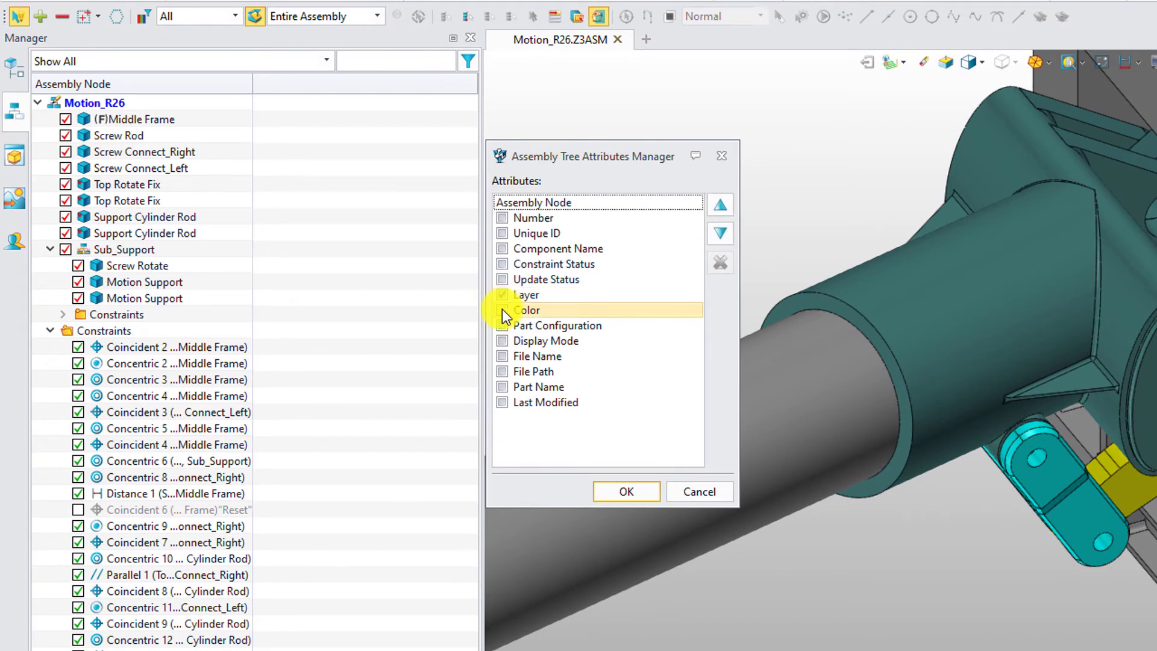
{"action": "left_click", "coordinate": [504, 311]}
{"action": "left_click", "coordinate": [503, 341]}
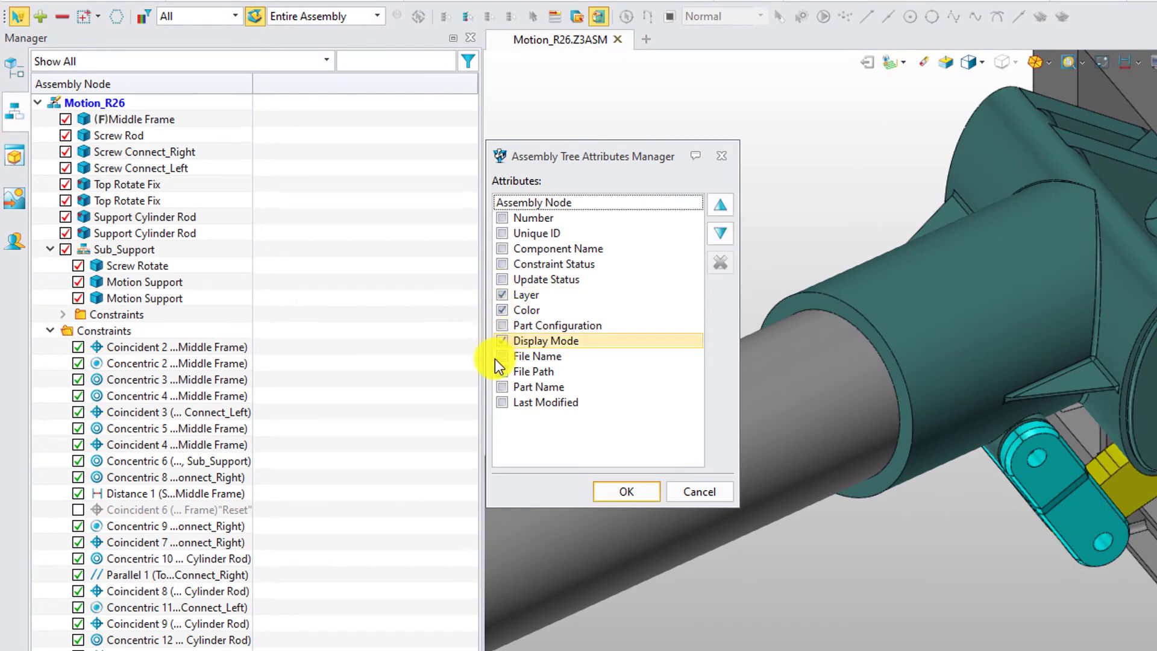
{"action": "left_click", "coordinate": [614, 486]}
- Change the Middle Frame's colour to orange
{"action": "scroll", "coordinate": [595, 353], "scroll_direction": "down", "scroll_amount": 5}
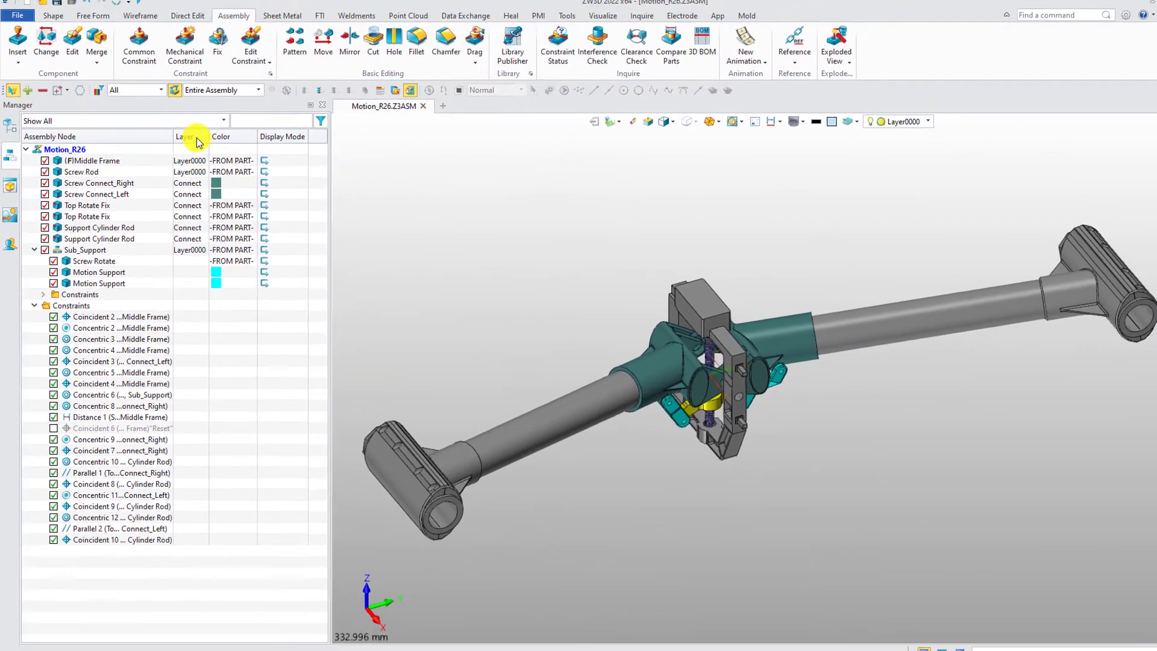
{"action": "double_click", "coordinate": [226, 161]}
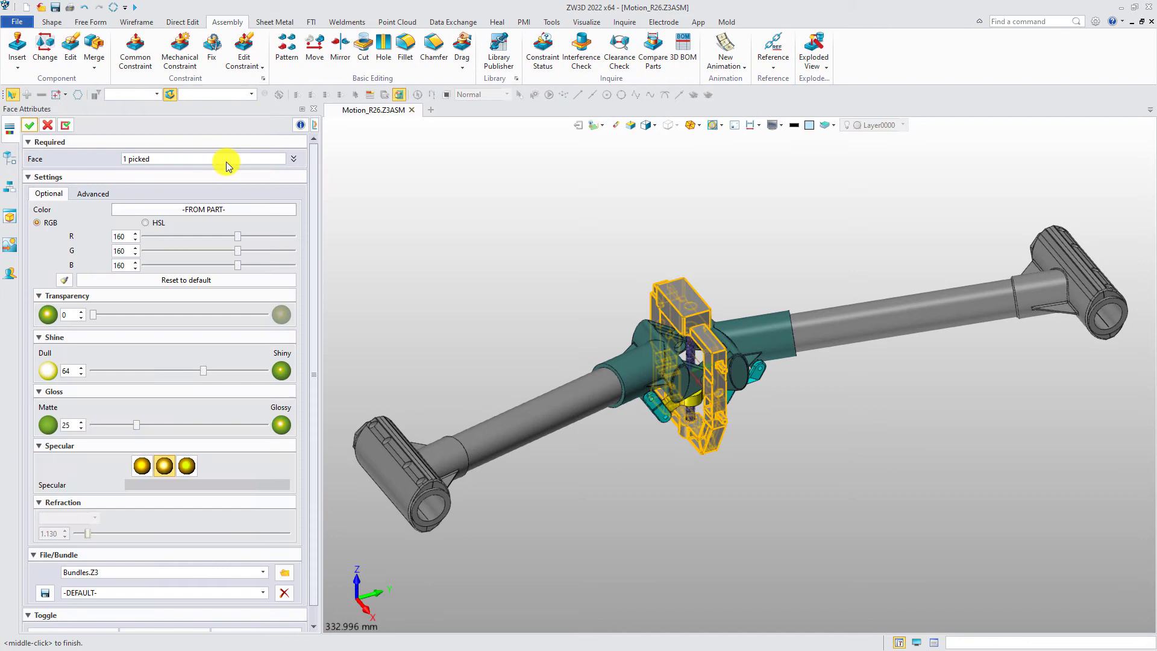
{"action": "left_click", "coordinate": [232, 208]}
{"action": "left_click", "coordinate": [281, 226]}
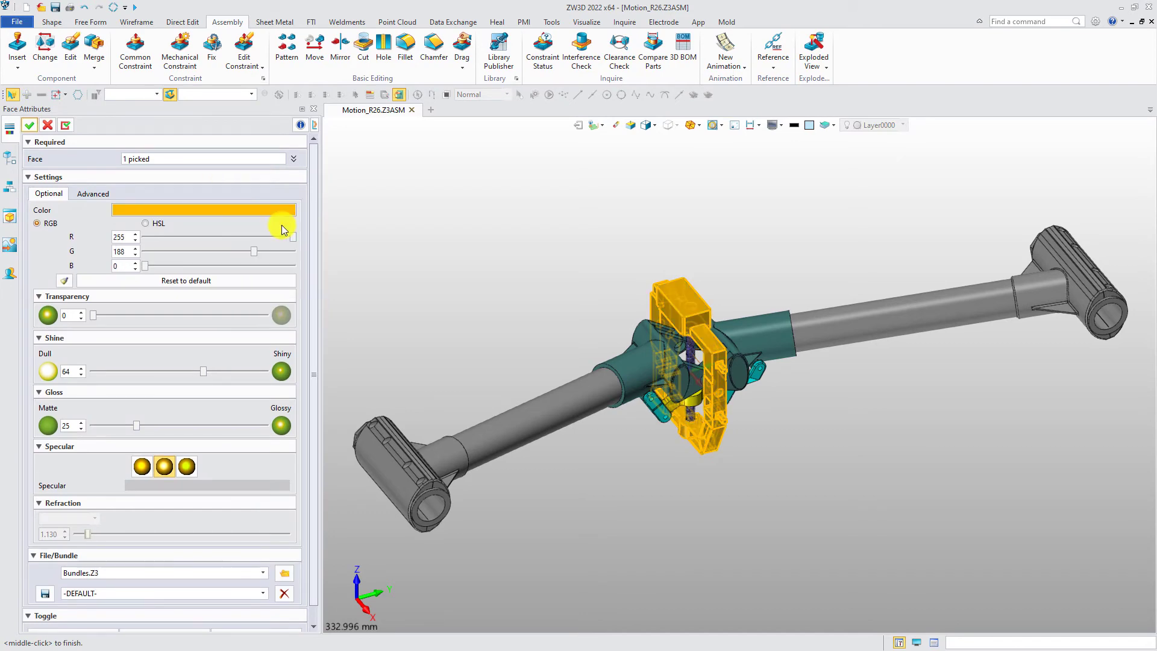
{"action": "left_click", "coordinate": [31, 127]}
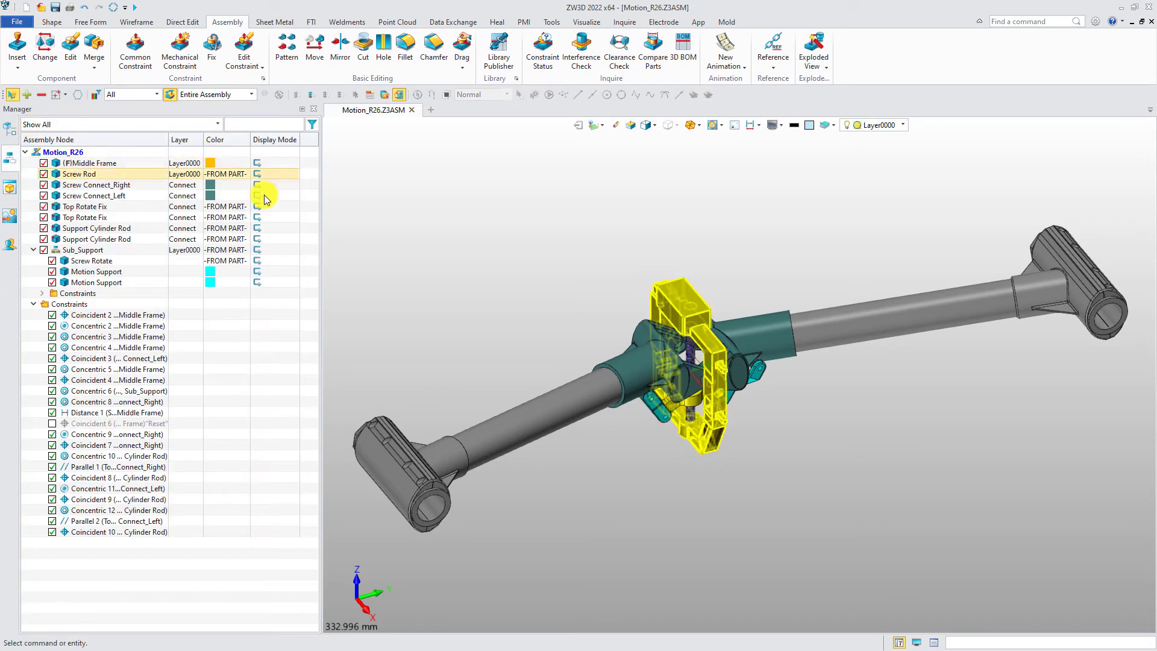
- Set the Display Mode of both Top Rotate Fix parts to Hidden
{"action": "left_click", "coordinate": [276, 208]}
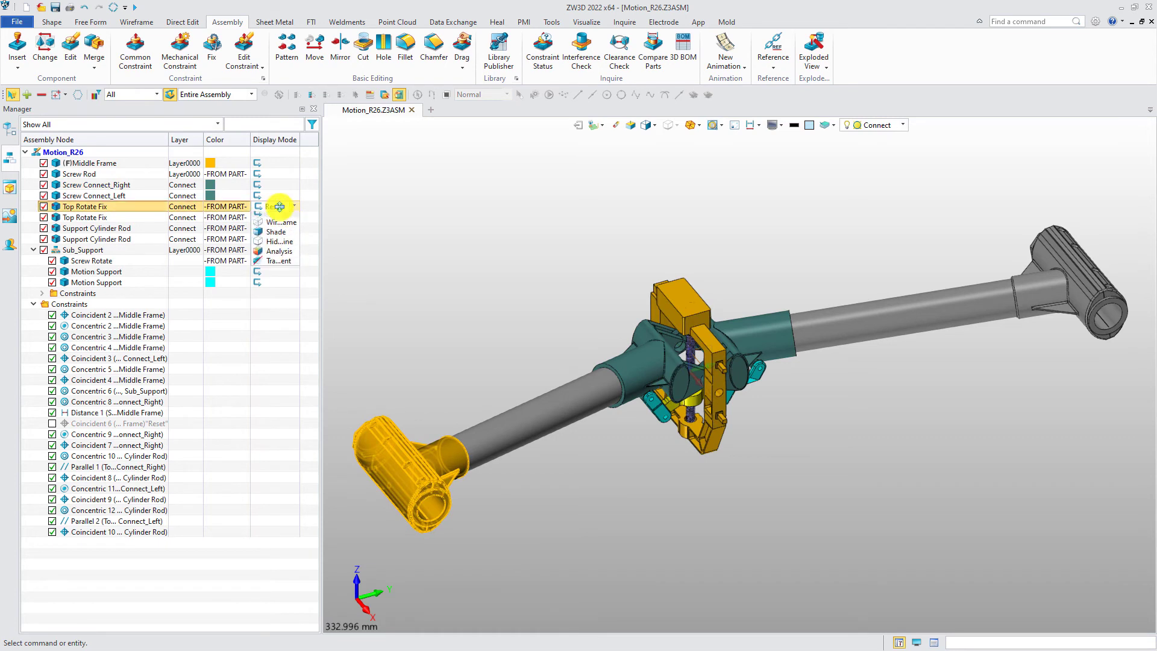
{"action": "left_click", "coordinate": [290, 235]}
{"action": "left_click", "coordinate": [281, 217]}
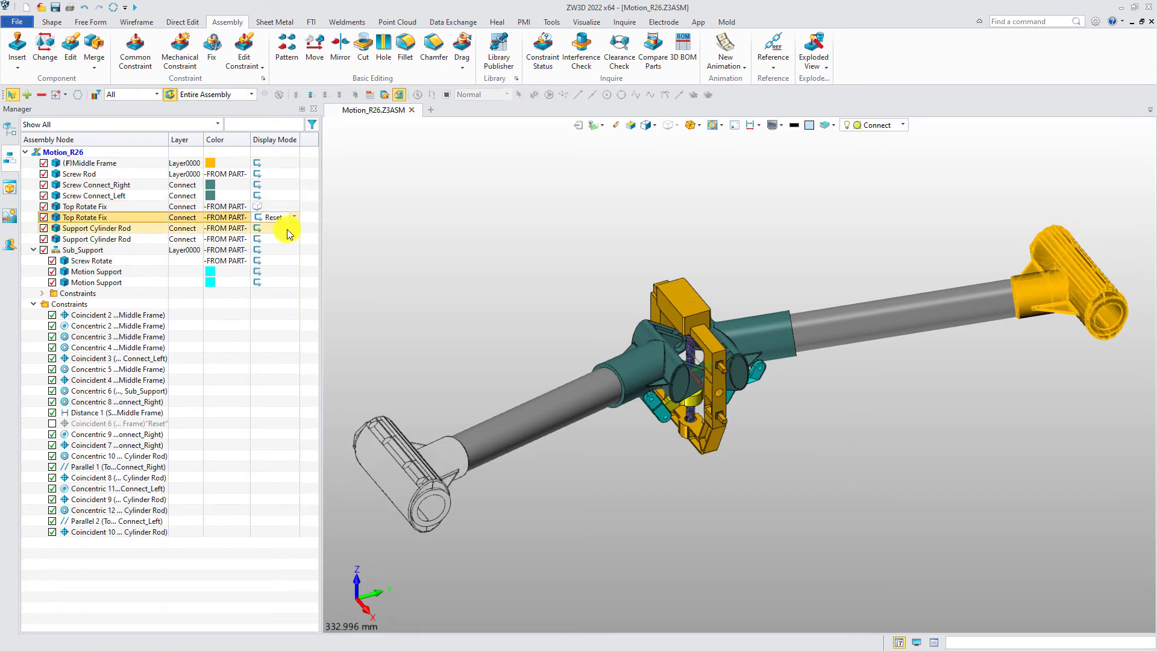
{"action": "left_click", "coordinate": [294, 217]}
{"action": "left_click", "coordinate": [290, 251]}
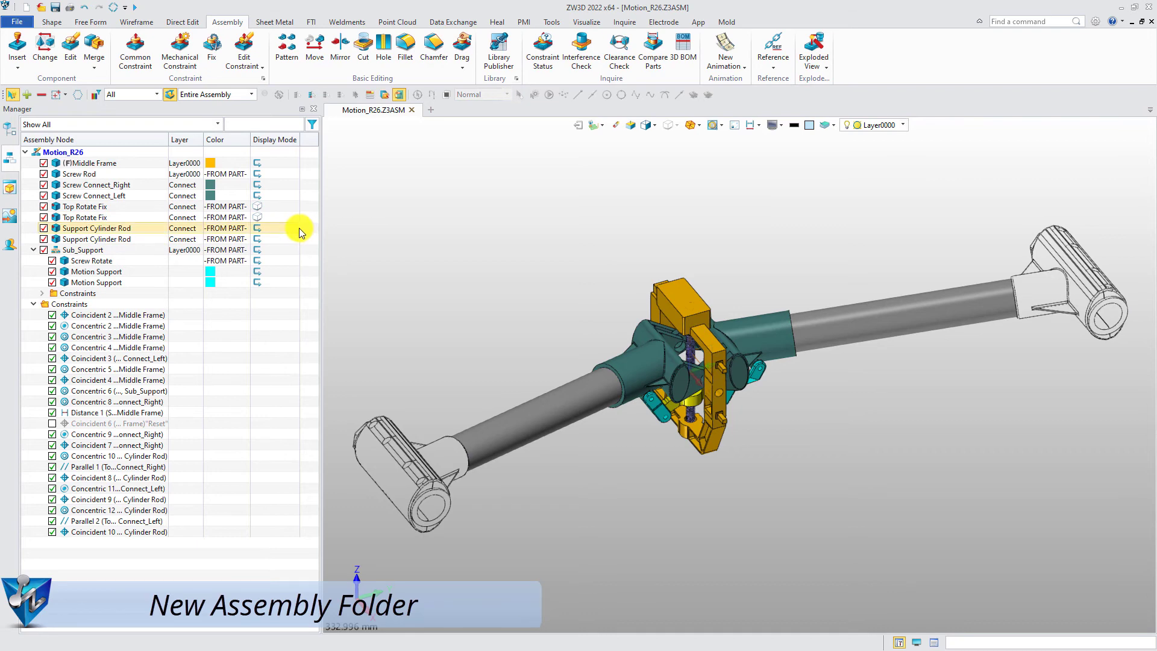
- Put Screw Connect_Right through the second Support Cylinder Rod into a new folder named Connectors
{"action": "left_click", "coordinate": [146, 185]}
{"action": "left_click", "coordinate": [145, 241], "text": "shift"}
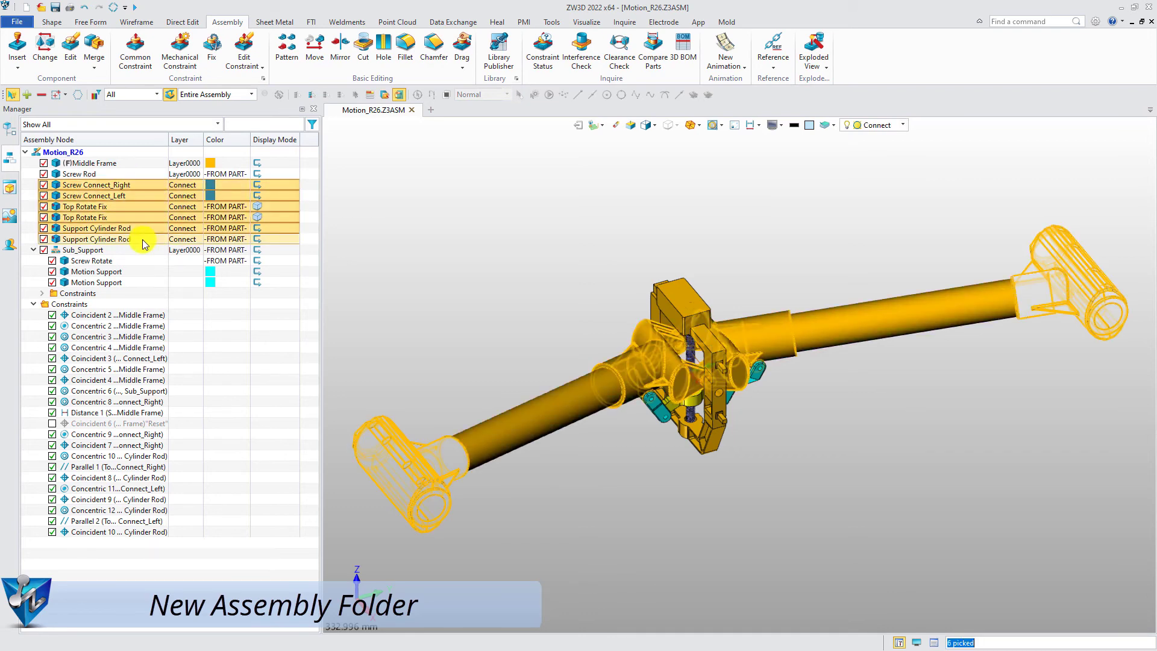
{"action": "right_click", "coordinate": [144, 241]}
{"action": "left_click", "coordinate": [172, 287]}
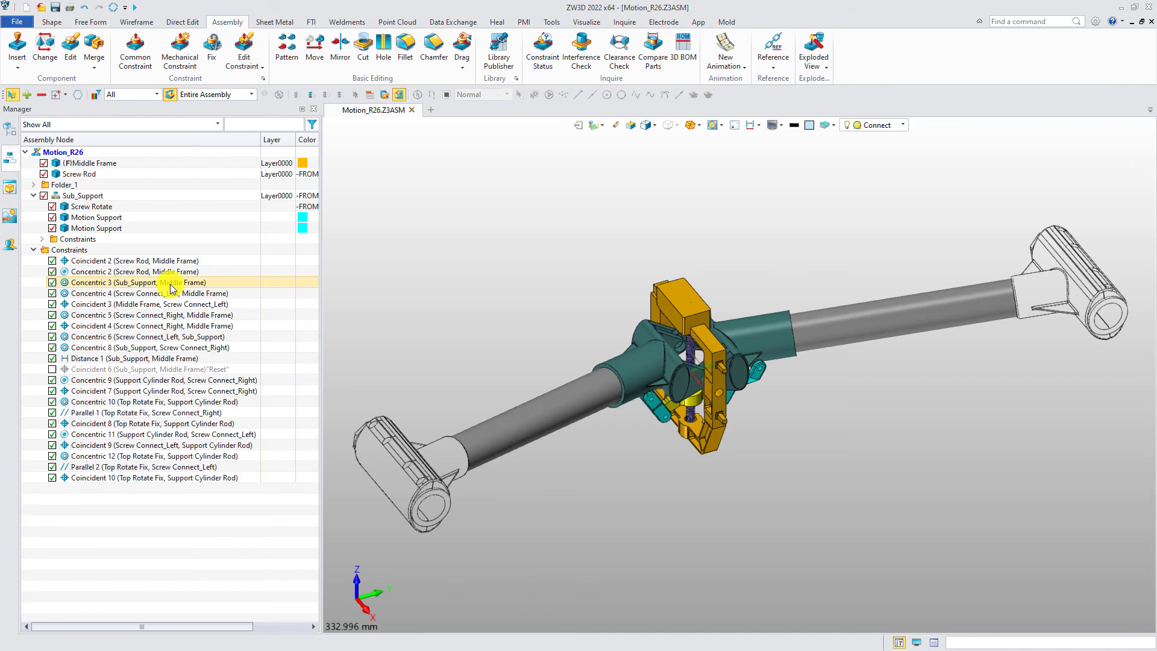
{"action": "double_click", "coordinate": [55, 186]}
{"action": "right_click", "coordinate": [55, 191]}
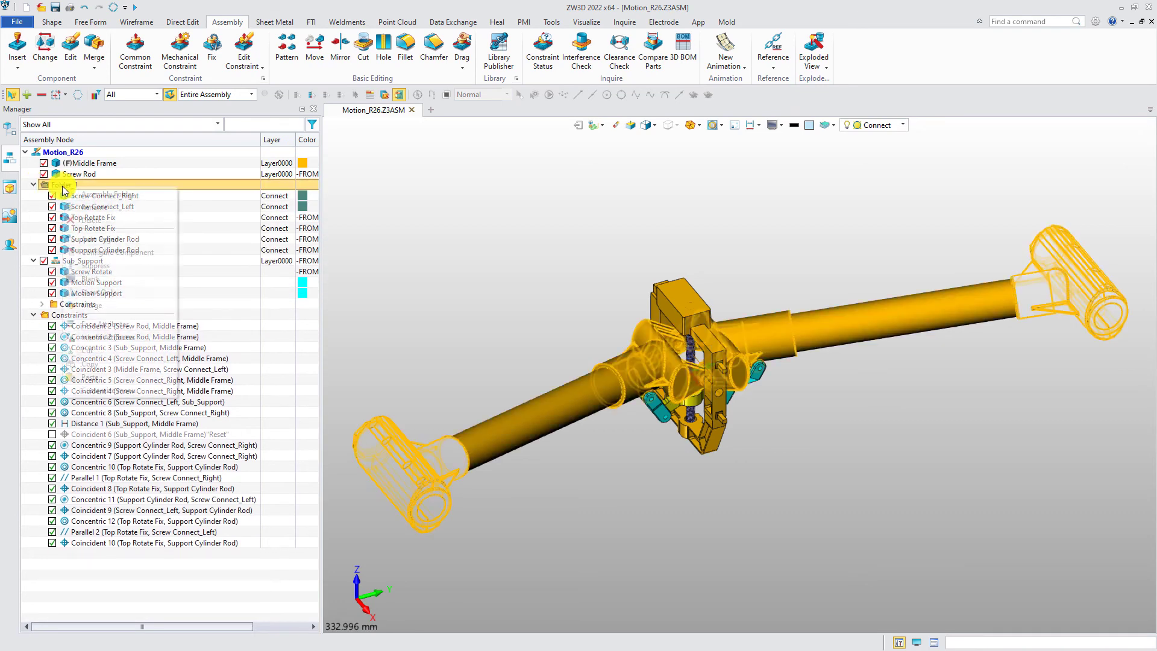
{"action": "left_click", "coordinate": [106, 212]}
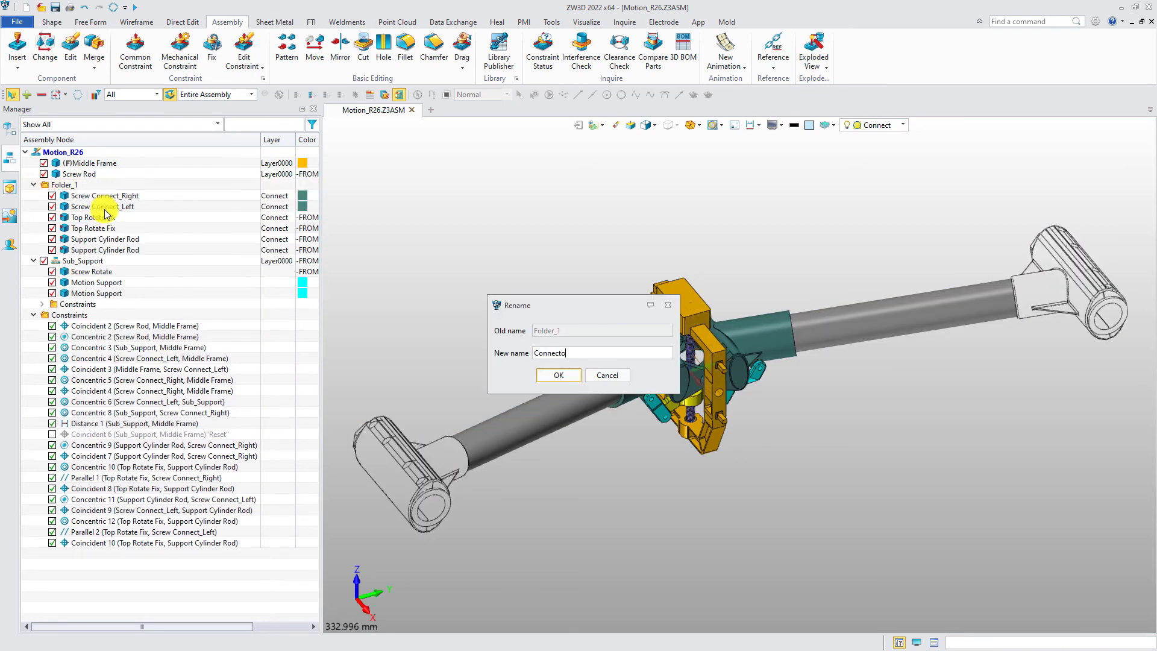
{"action": "type", "text": "Connectors"}
{"action": "key", "text": "Return"}
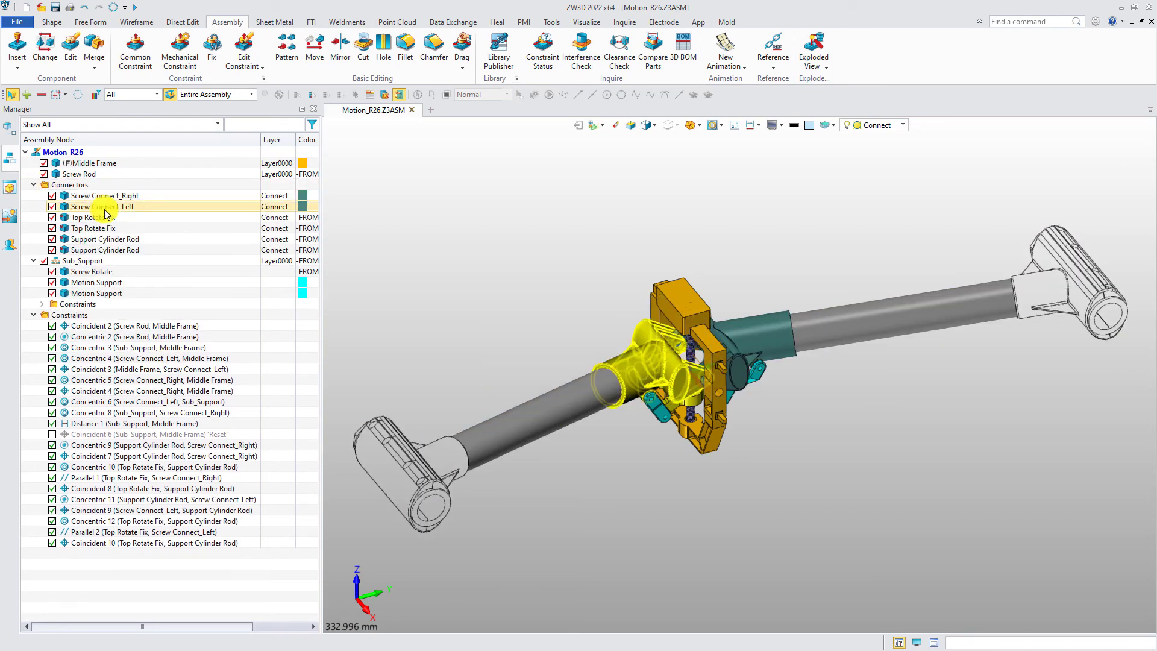
- Move constraints Concentric 9 through Coincident 10 into a new folder named For Connectors
{"action": "left_click", "coordinate": [135, 446]}
{"action": "left_click", "coordinate": [162, 543], "text": "shift"}
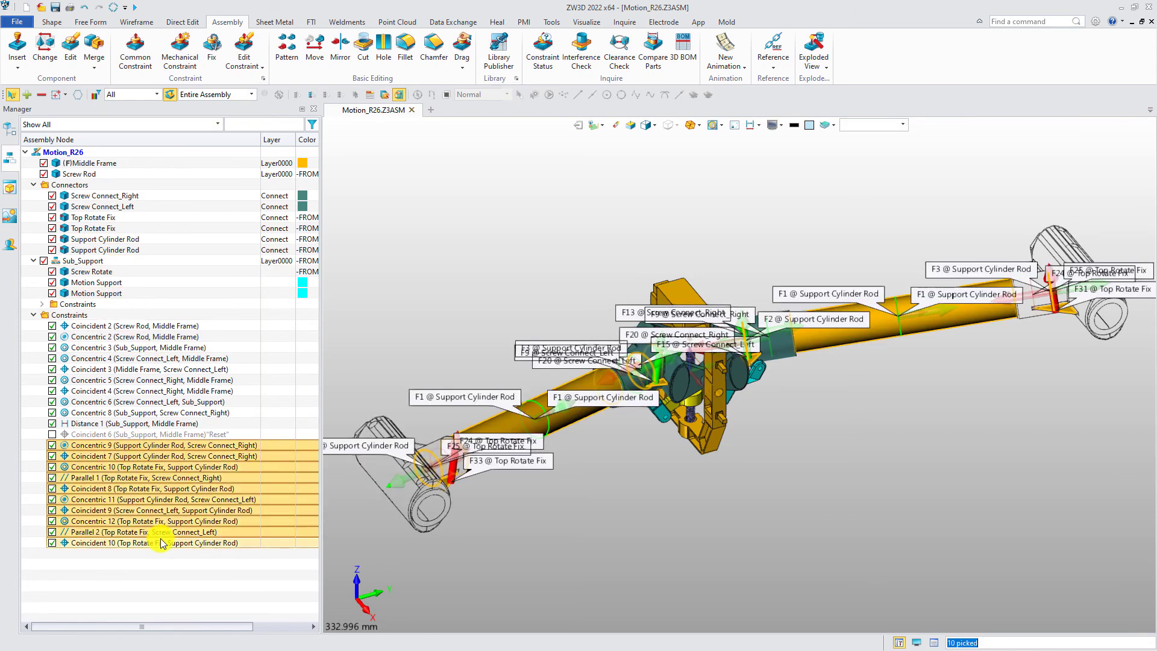
{"action": "right_click", "coordinate": [161, 544]}
{"action": "left_click", "coordinate": [190, 570]}
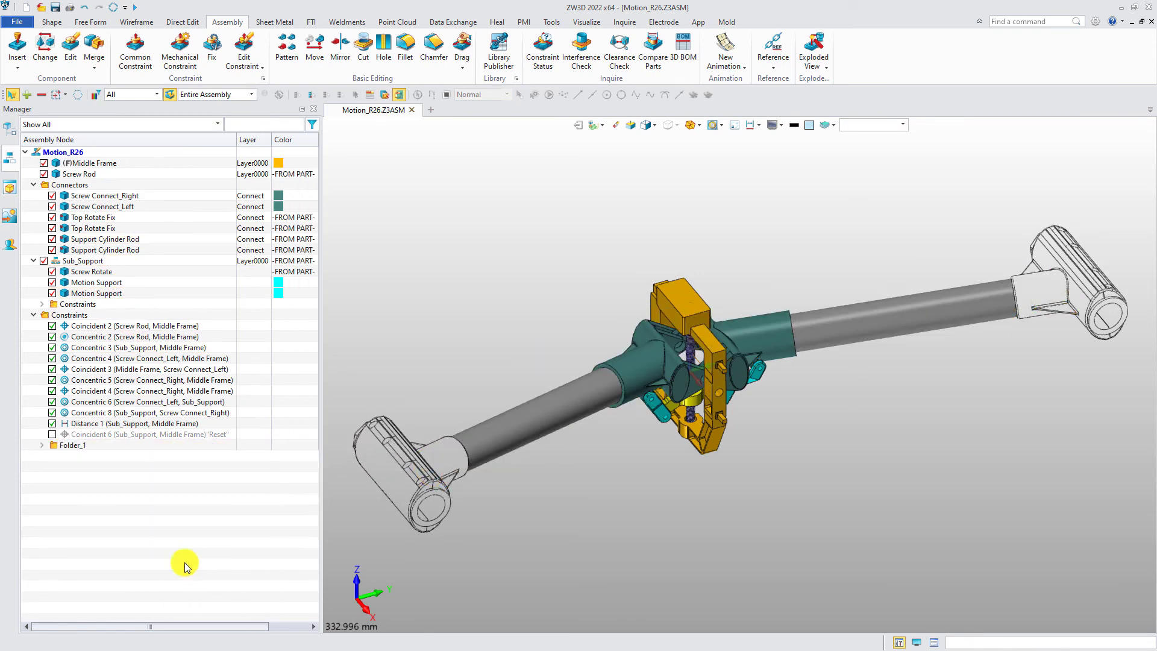
{"action": "left_click", "coordinate": [42, 445]}
{"action": "left_click", "coordinate": [69, 445]}
{"action": "right_click", "coordinate": [78, 446]}
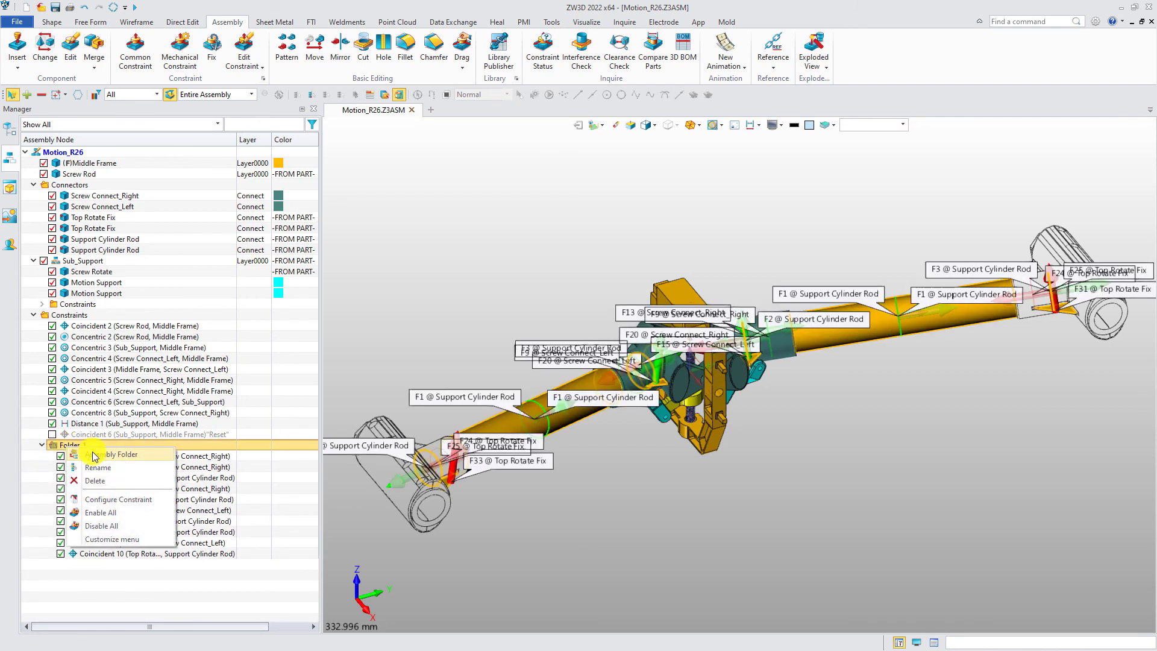
{"action": "left_click", "coordinate": [99, 472]}
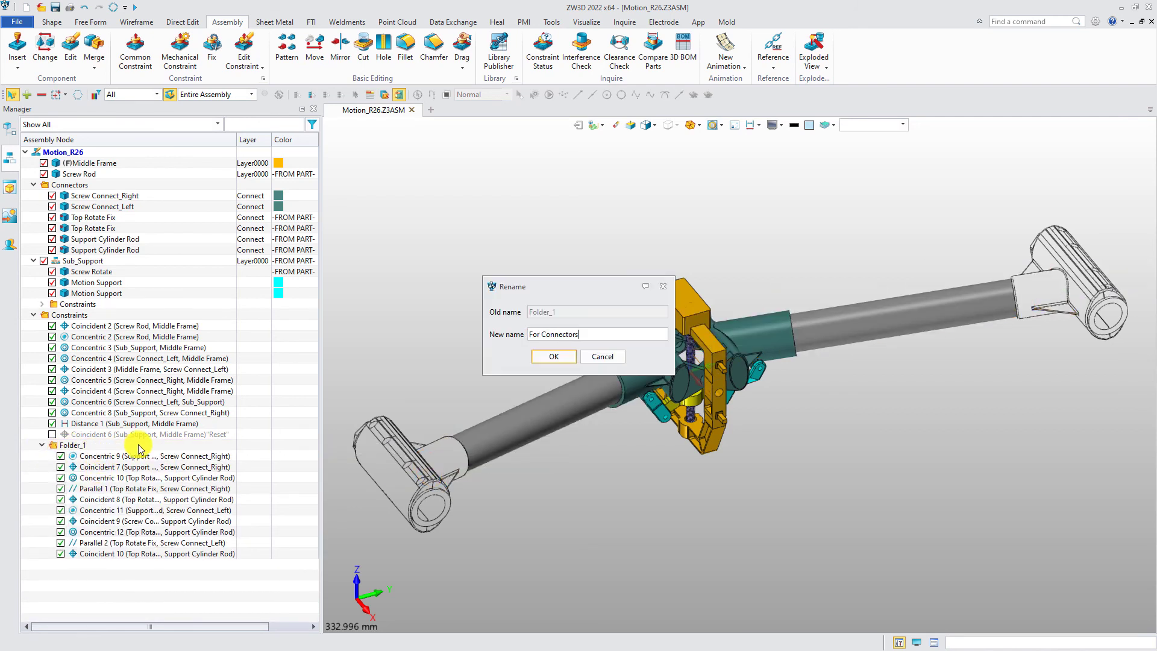
{"action": "key", "text": "Return"}
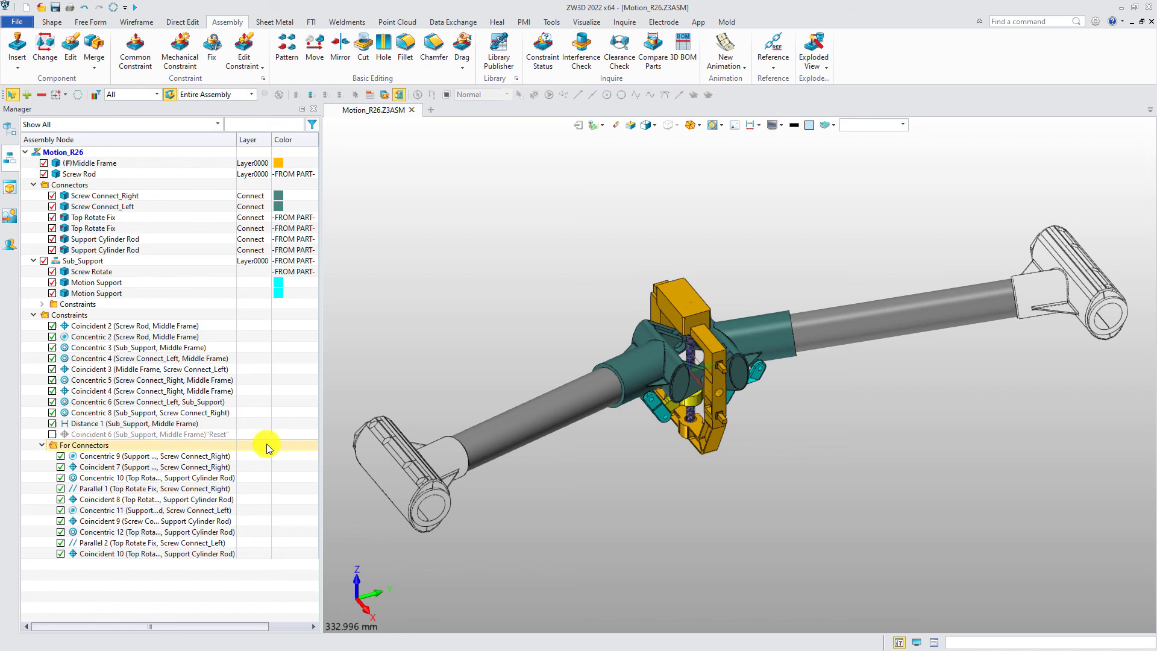